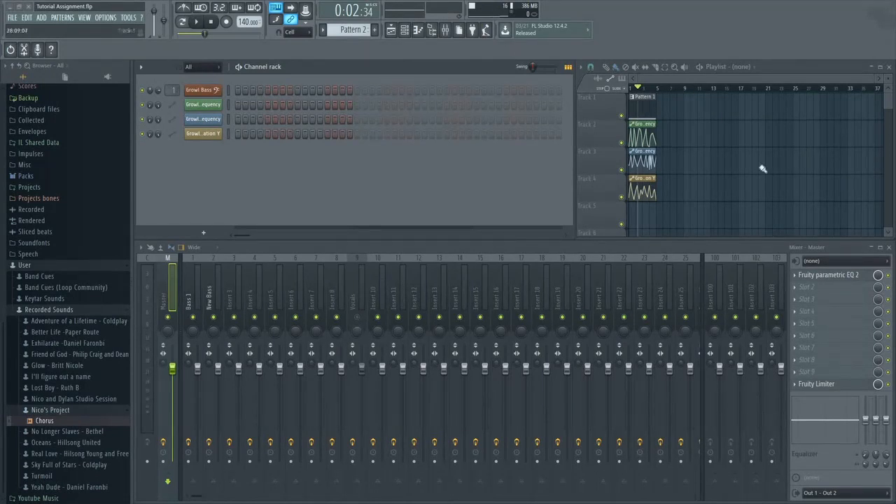
# Play the existing growl bass arrangement from the beginning with the playlist maximized.
pyautogui.click(876, 68)
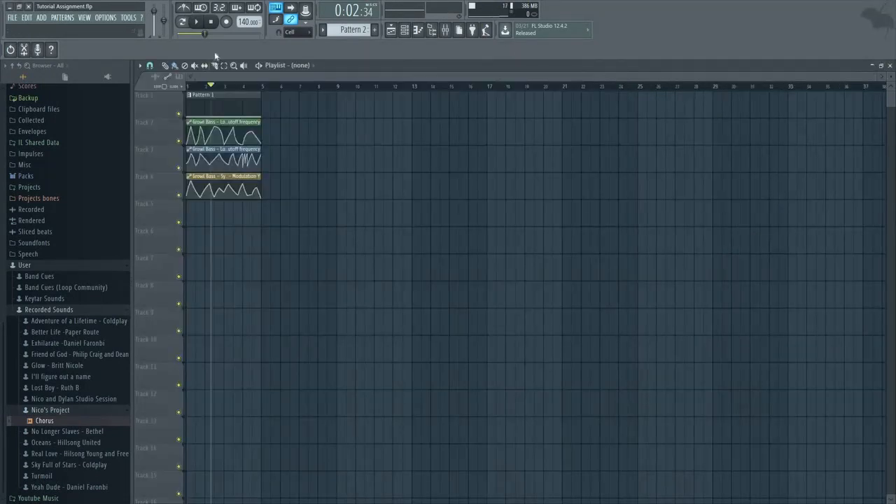
pyautogui.click(212, 23)
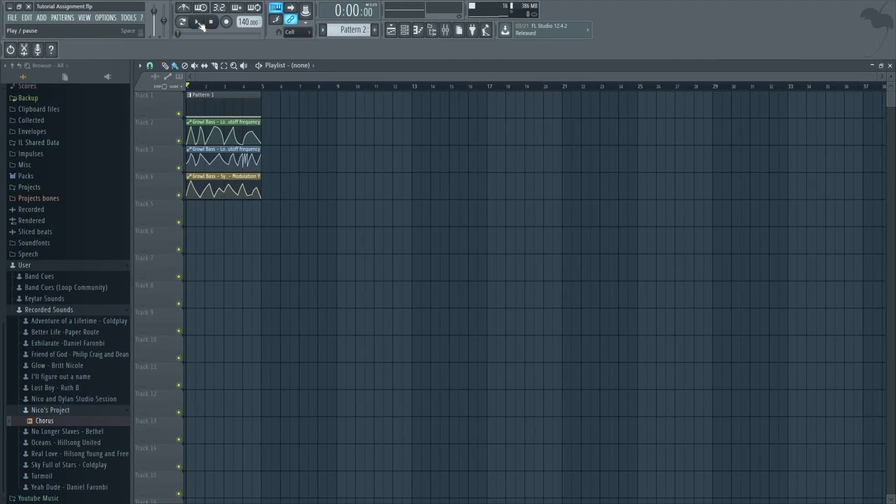
pyautogui.click(199, 24)
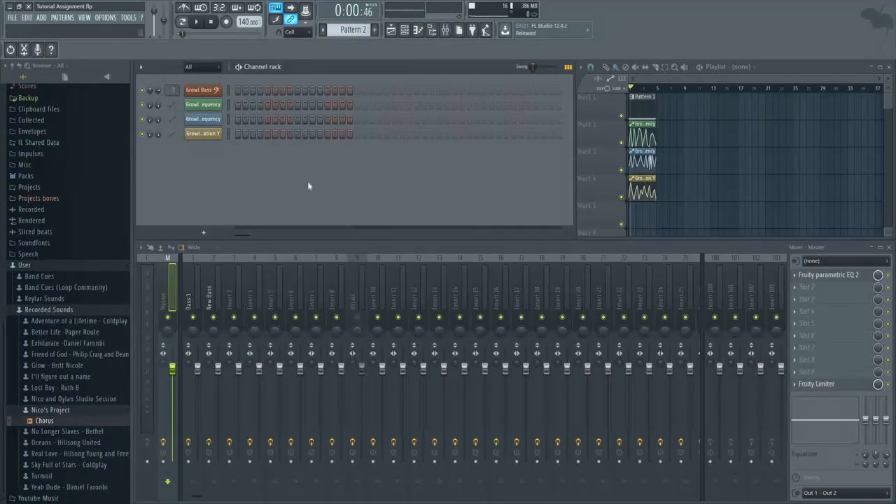
# Add a Patcher channel and insert a Sytrus synth in its map, connected between From FL Studio and To FL Studio.
pyautogui.click(203, 232)
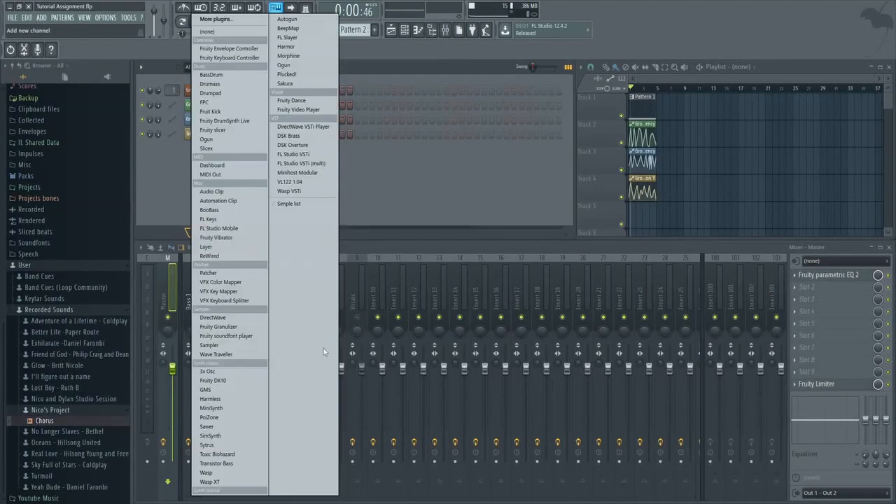
pyautogui.click(218, 273)
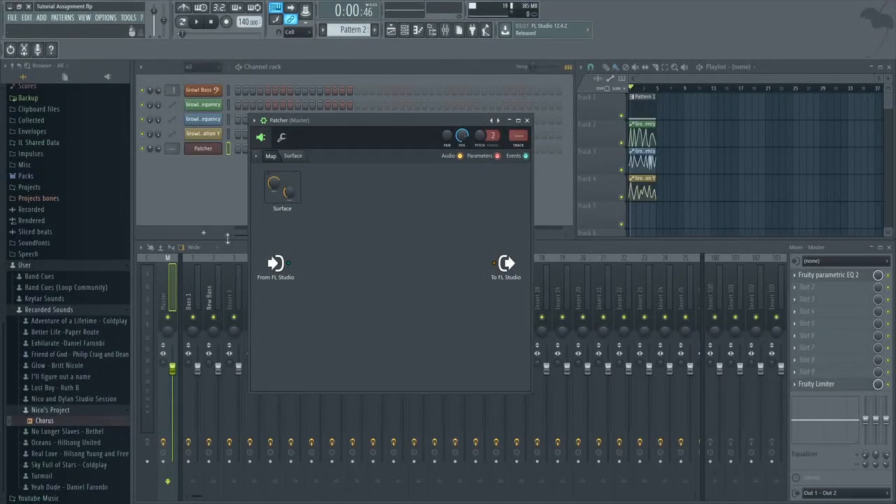
pyautogui.moveTo(288, 264); pyautogui.dragTo(492, 265)
pyautogui.press('F8')
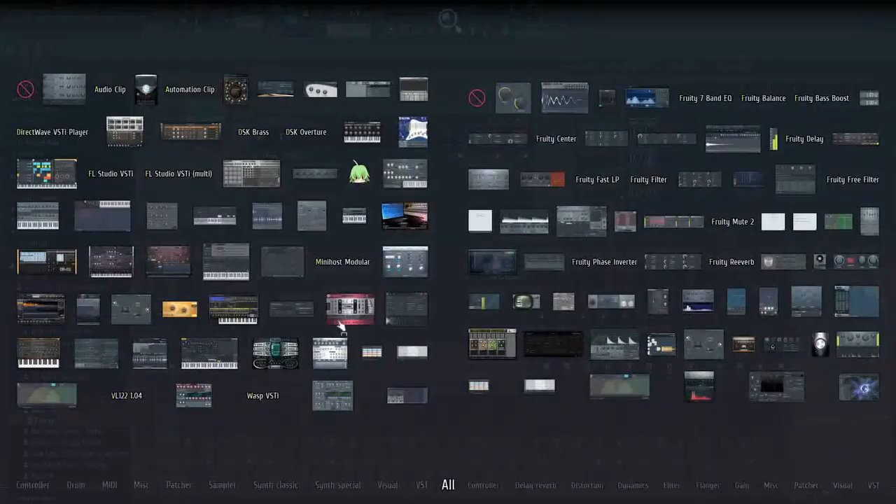
pyautogui.moveTo(198, 360); pyautogui.dragTo(359, 285)
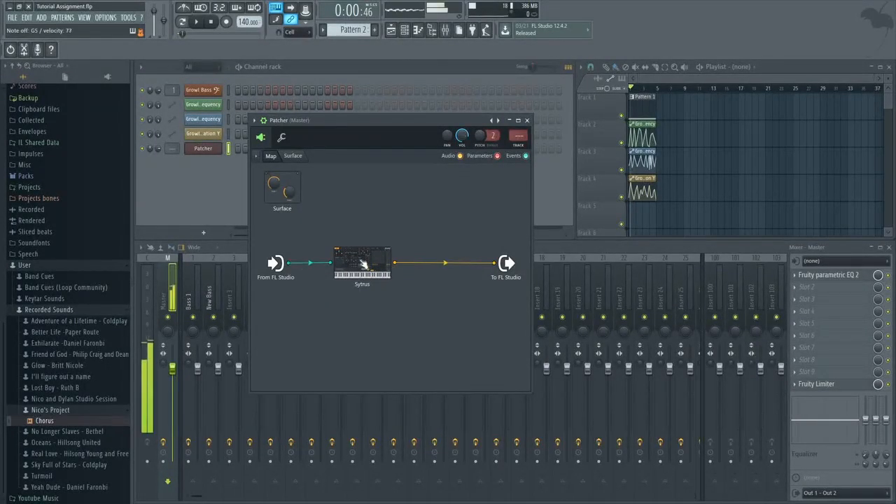
# Open the Sytrus synth from the Patcher map, bring its window fully into view, and load the Default preset.
pyautogui.doubleClick(362, 265)
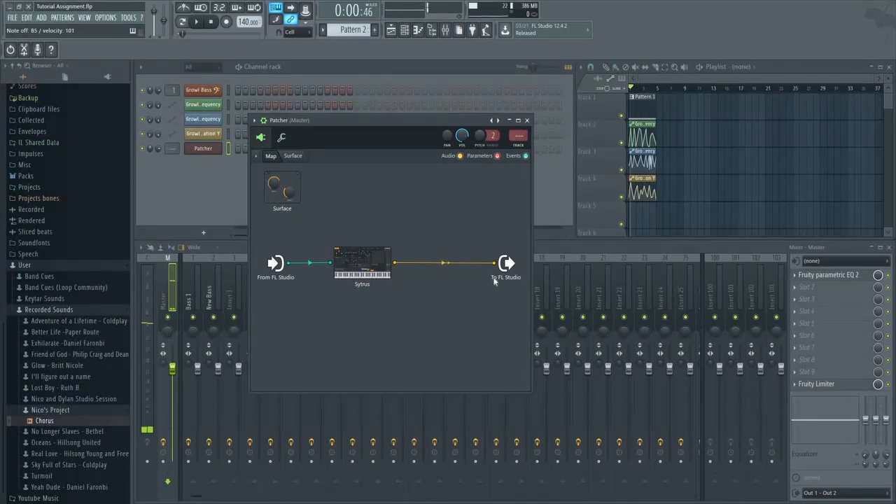
pyautogui.moveTo(895, 143); pyautogui.dragTo(556, 130)
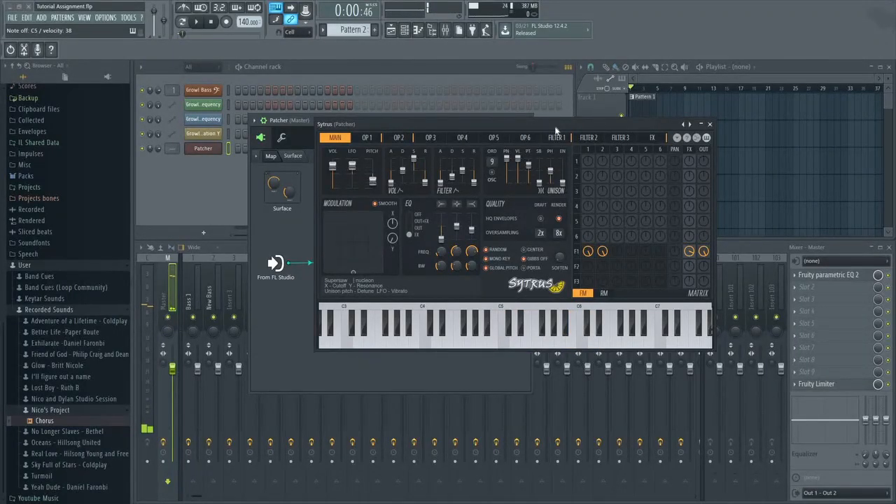
pyautogui.moveTo(555, 130); pyautogui.dragTo(448, 138)
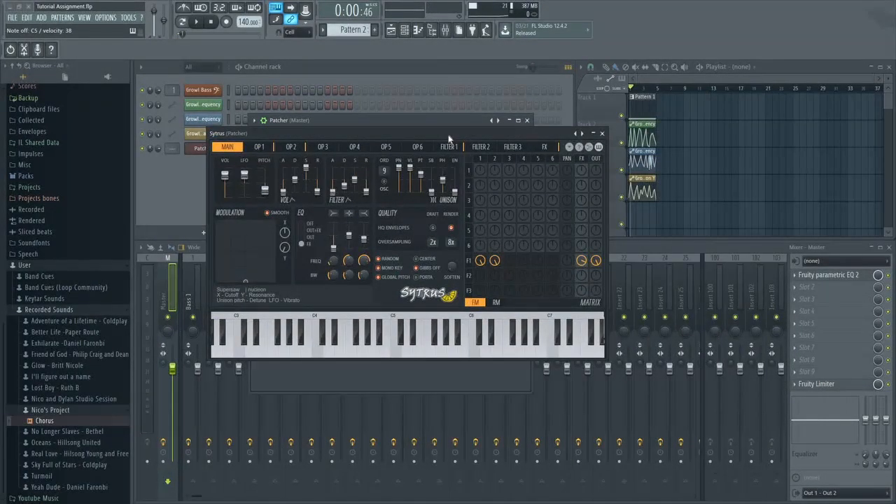
pyautogui.rightClick(582, 133)
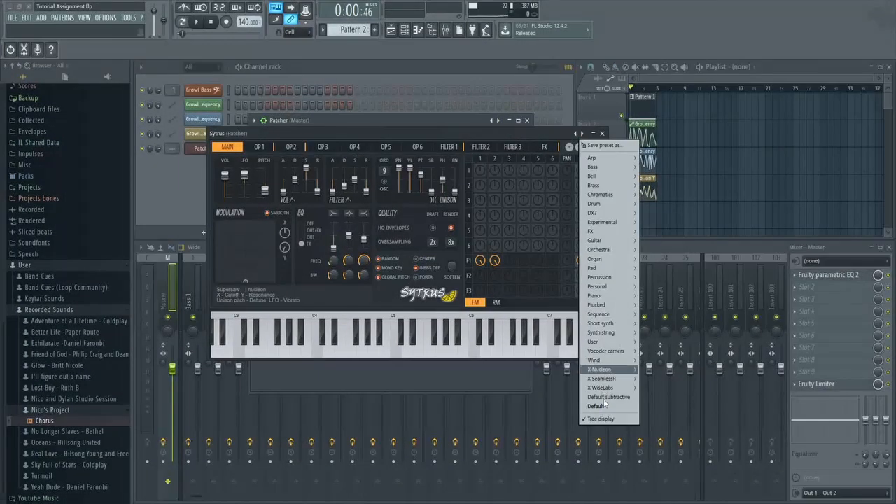
pyautogui.click(601, 406)
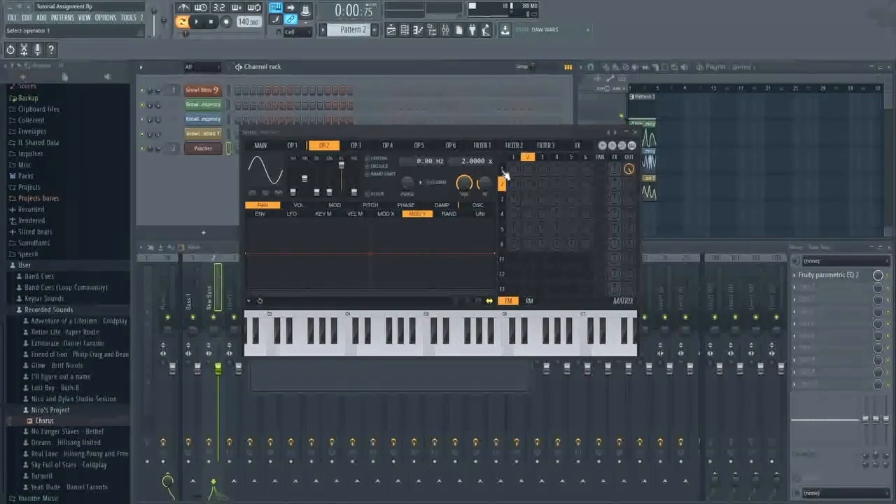
# Compare operators 1 and 2, and try modulating operator 1 with operator 2 in the Sytrus matrix.
pyautogui.click(503, 171)
pyautogui.click(502, 184)
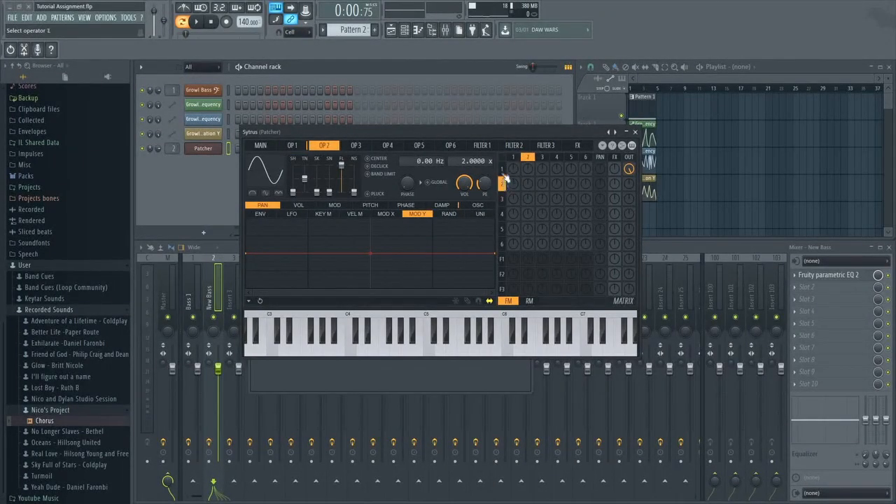
pyautogui.click(502, 171)
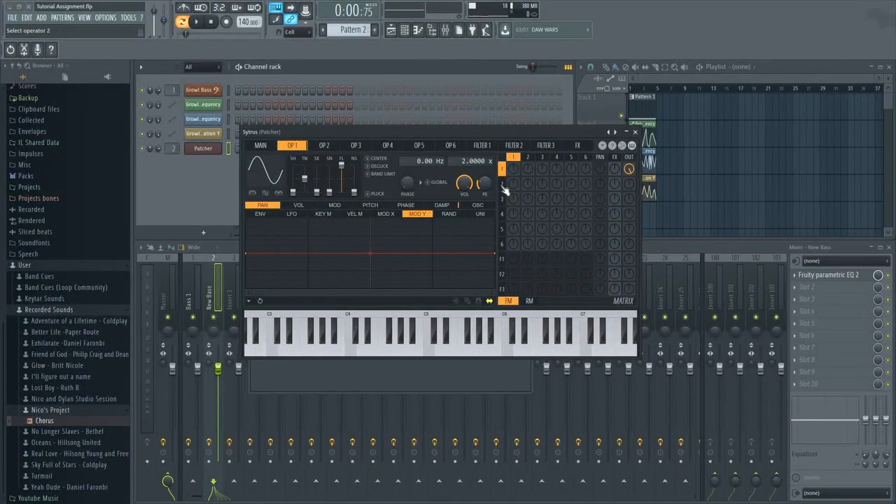
pyautogui.click(503, 188)
pyautogui.click(501, 172)
pyautogui.moveTo(529, 172); pyautogui.dragTo(529, 105)
pyautogui.click(528, 158)
pyautogui.click(504, 170)
pyautogui.moveTo(528, 170); pyautogui.dragTo(528, 176)
# Try modulating operator 2 with operator 3 in the Sytrus matrix.
pyautogui.click(502, 183)
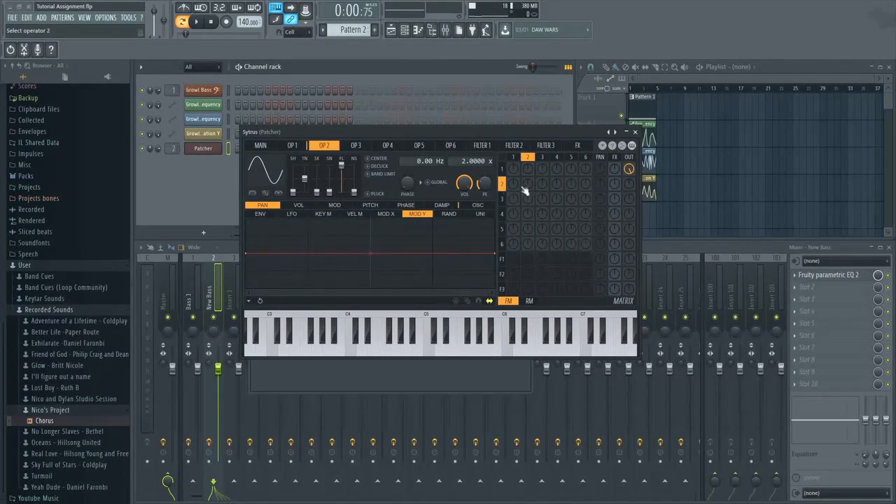
pyautogui.moveTo(542, 184); pyautogui.dragTo(541, 115)
pyautogui.click(541, 183)
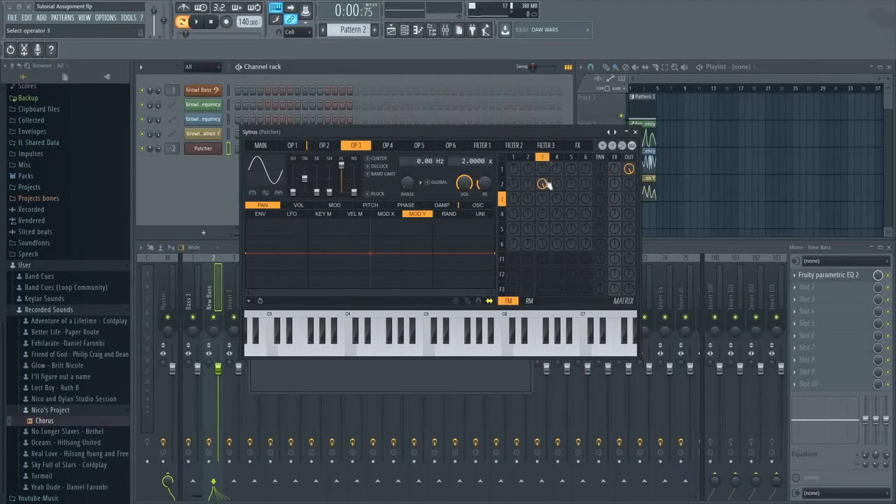
pyautogui.click(502, 183)
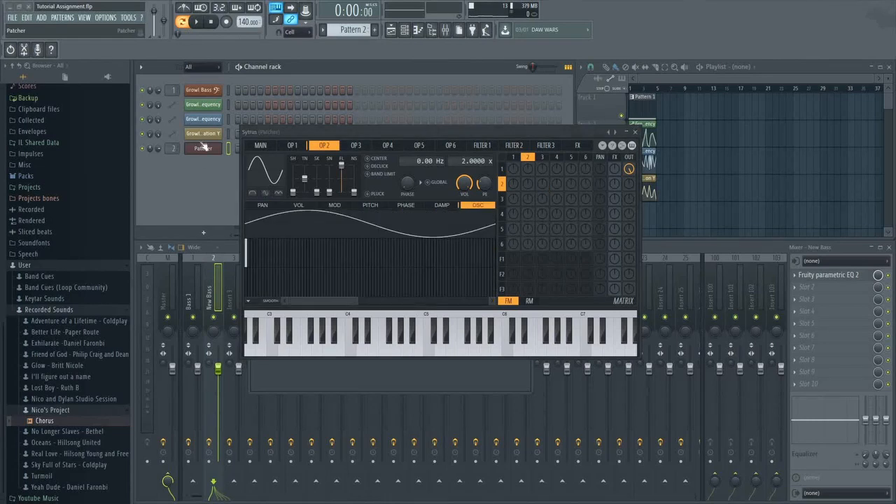
# Draw a long sustained C2 note from bar 1 in the Patcher channel's piano roll and preview the plain tone.
pyautogui.rightClick(206, 151)
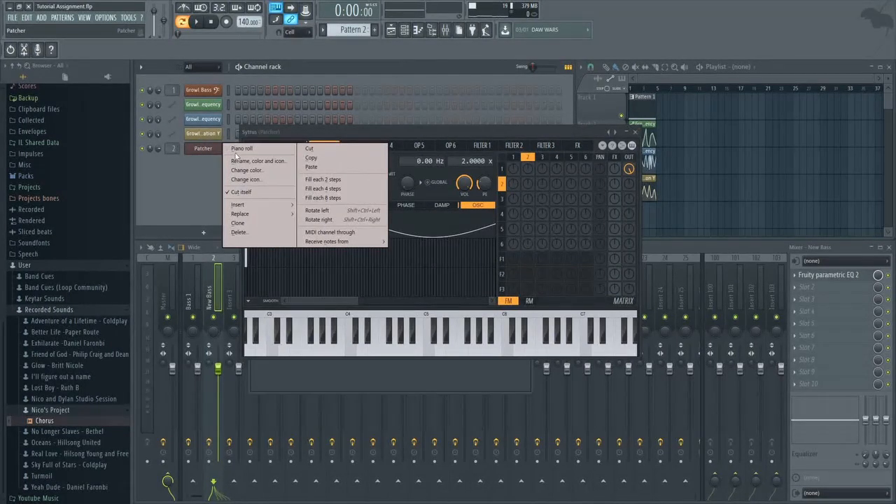
pyautogui.click(248, 149)
pyautogui.click(175, 244)
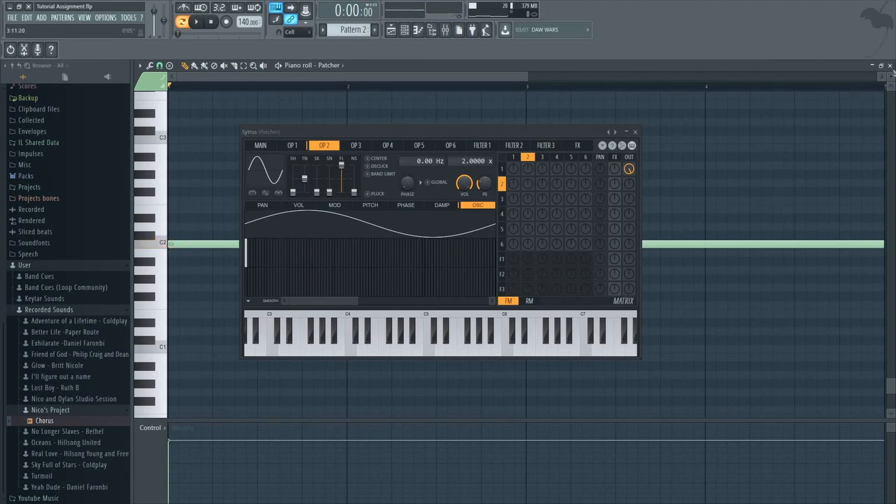
pyautogui.click(890, 65)
pyautogui.click(196, 22)
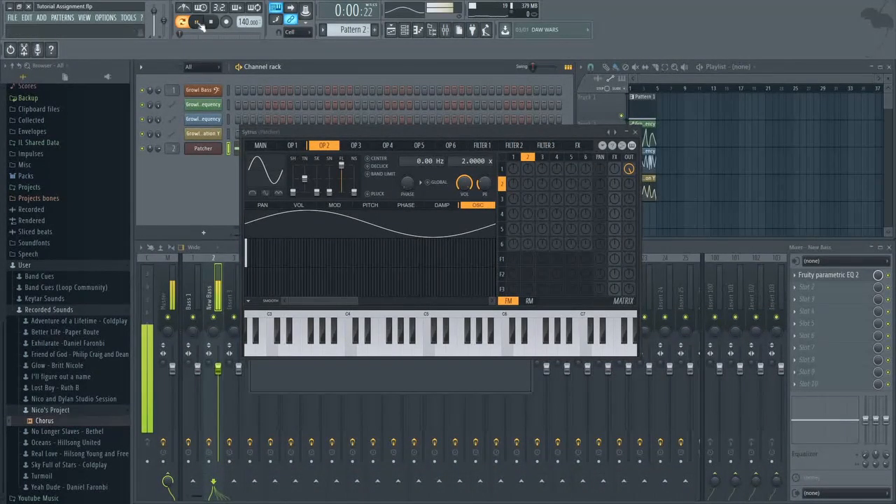
pyautogui.click(210, 22)
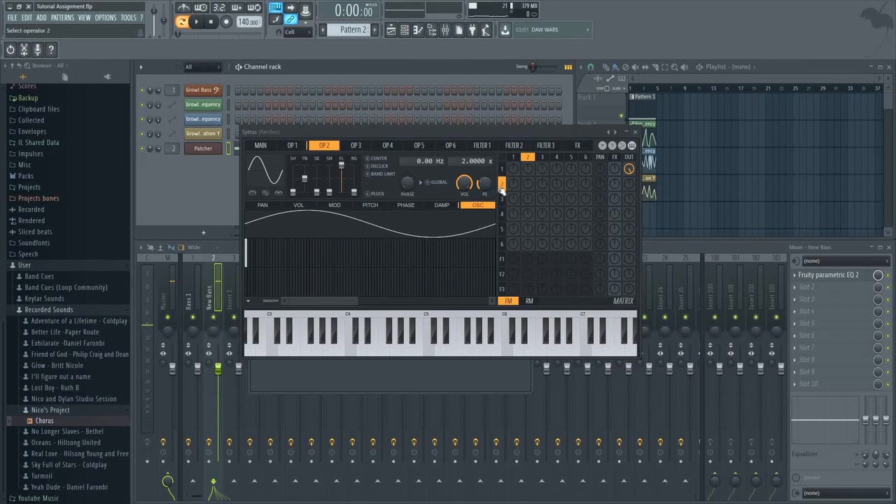
# Set operator 2's frequency ratio to 1.0000 and preview the pattern with operator 2 modulating operator 1.
pyautogui.click(302, 147)
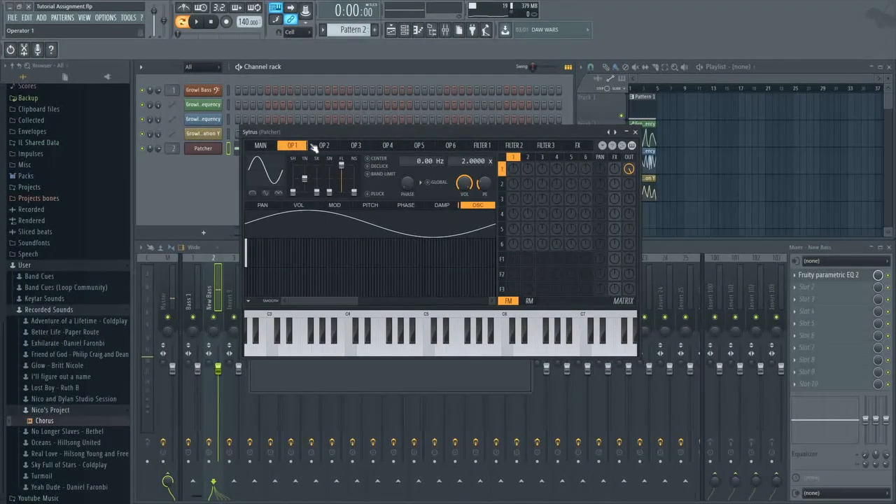
pyautogui.click(318, 147)
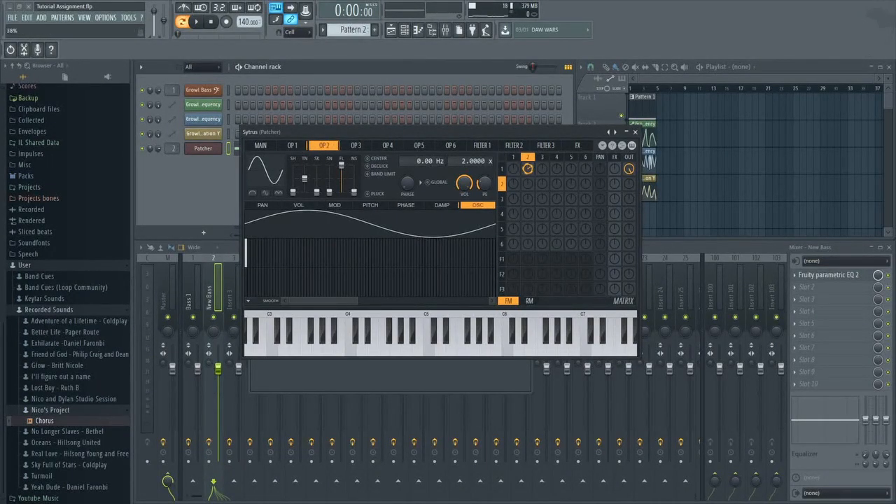
pyautogui.scroll(-5, 528, 169)
pyautogui.scroll(-6, 528, 169)
pyautogui.click(292, 145)
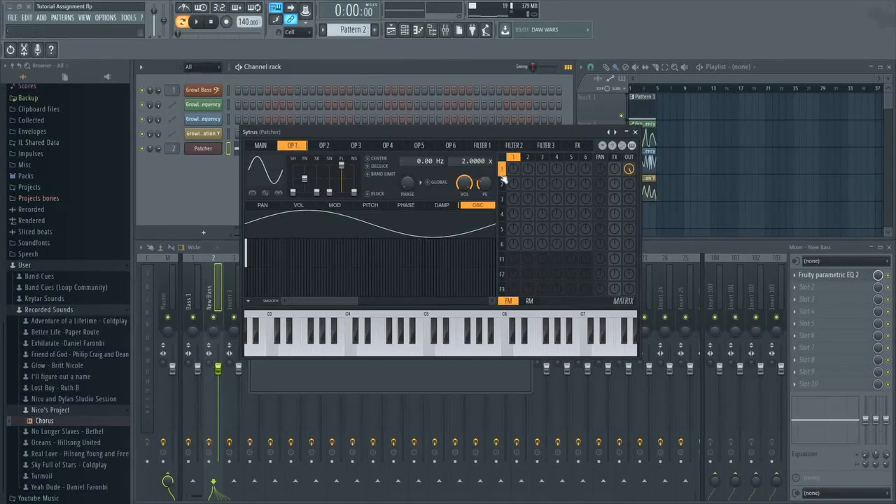
pyautogui.click(327, 147)
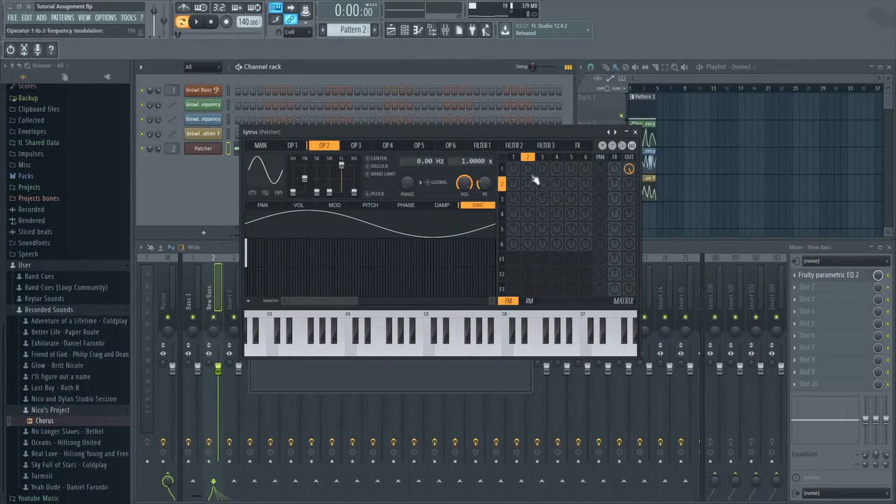
pyautogui.press('space')
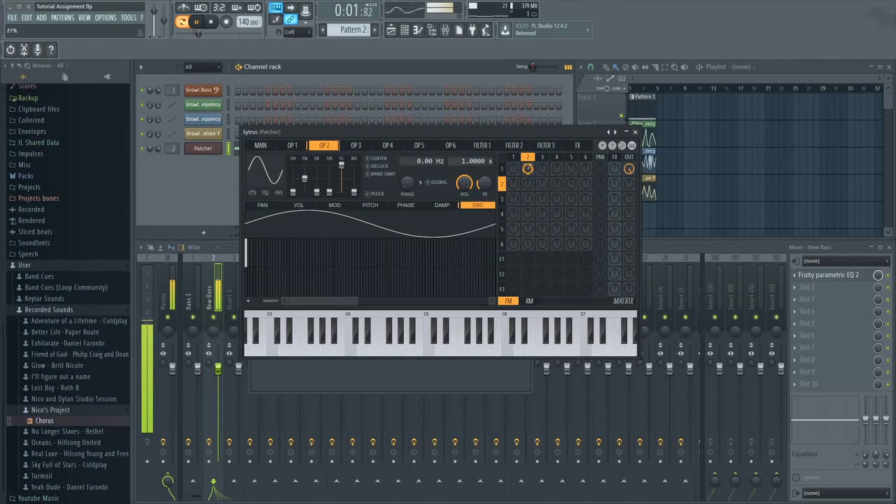
pyautogui.click(198, 22)
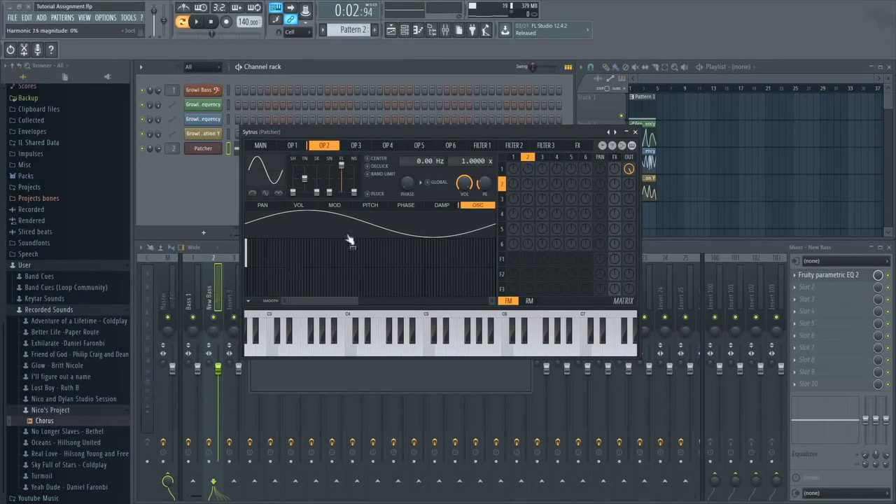
# Add several low harmonics of varied heights to operator 2's oscillator waveform and preview the sound with operator 1 modulated by it.
pyautogui.click(273, 205)
pyautogui.click(478, 207)
pyautogui.click(265, 254)
pyautogui.click(251, 254)
pyautogui.click(254, 256)
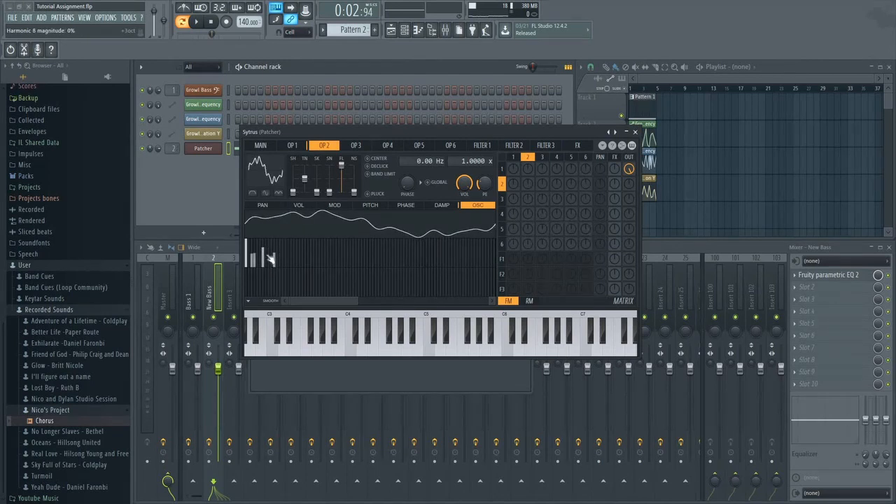
pyautogui.click(273, 254)
pyautogui.click(274, 262)
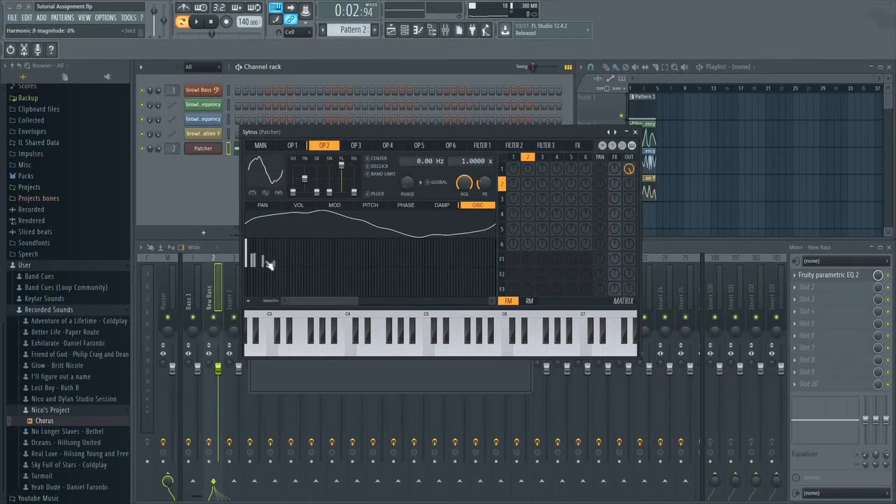
pyautogui.click(263, 261)
pyautogui.click(285, 260)
pyautogui.click(273, 259)
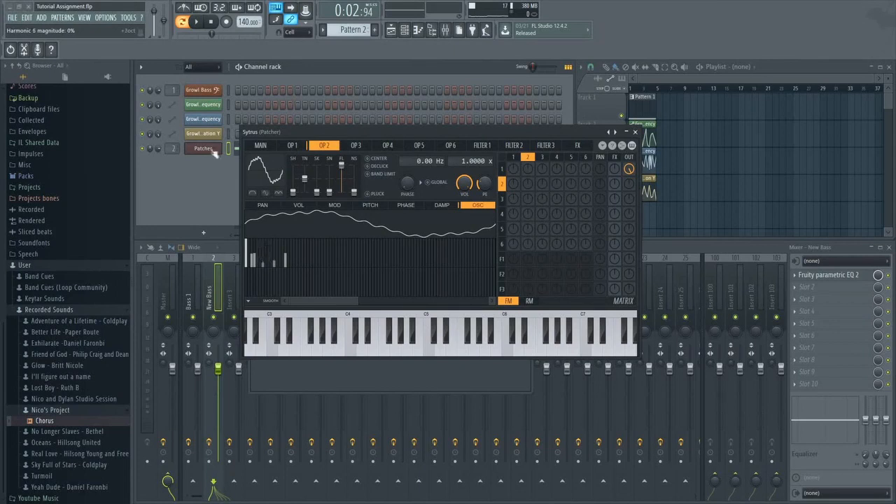
pyautogui.click(198, 23)
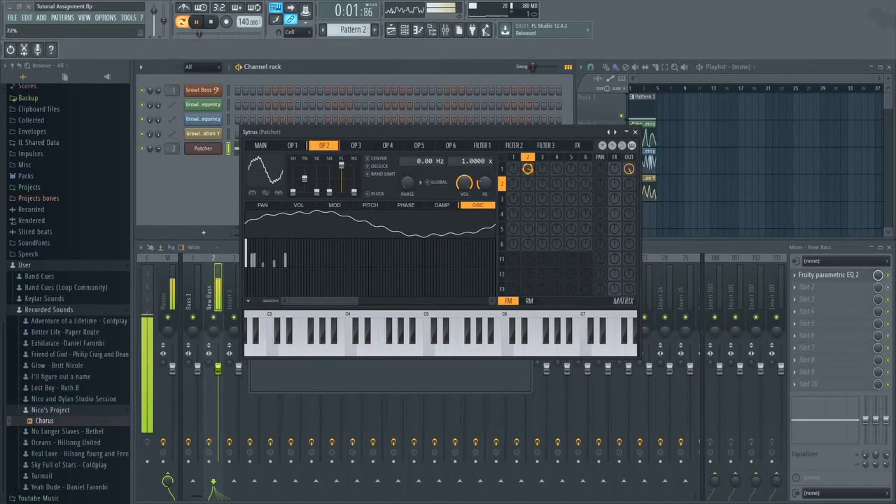
pyautogui.click(197, 22)
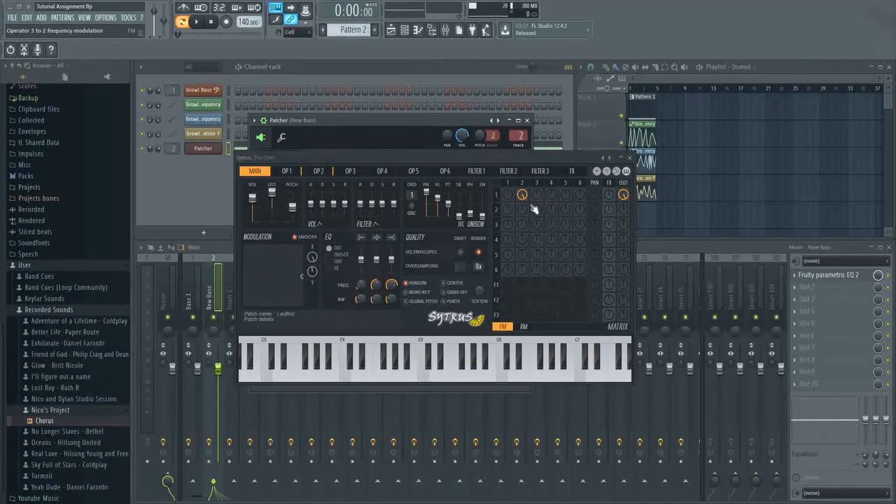
# Make operator 1's MOD X modulation envelope a straight ramp from minimum to maximum, and preview it while sweeping the X modulation knob.
pyautogui.click(298, 173)
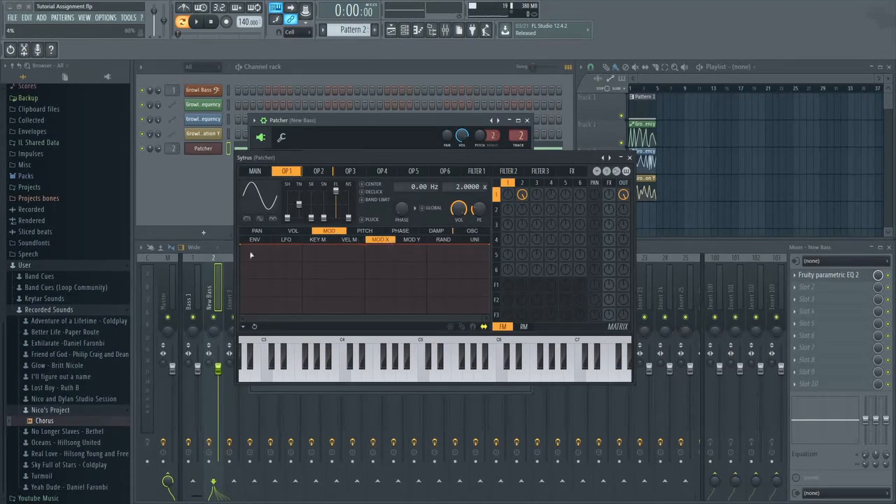
pyautogui.click(243, 246)
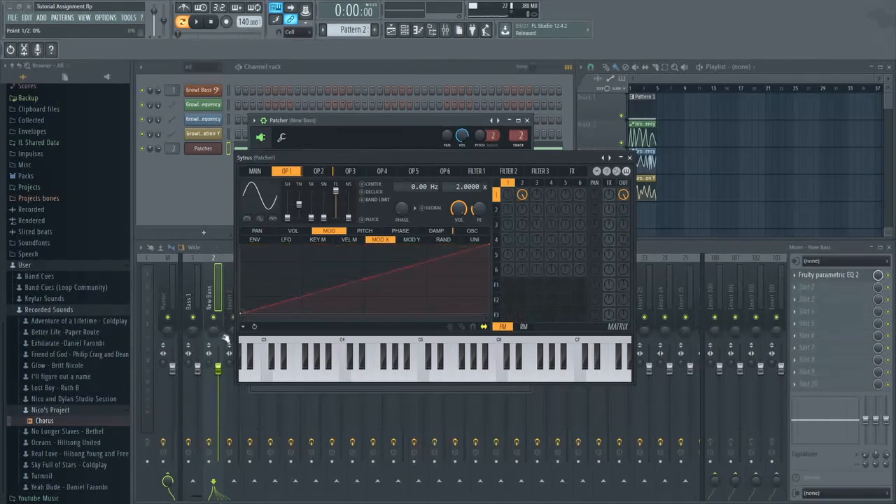
pyautogui.click(256, 172)
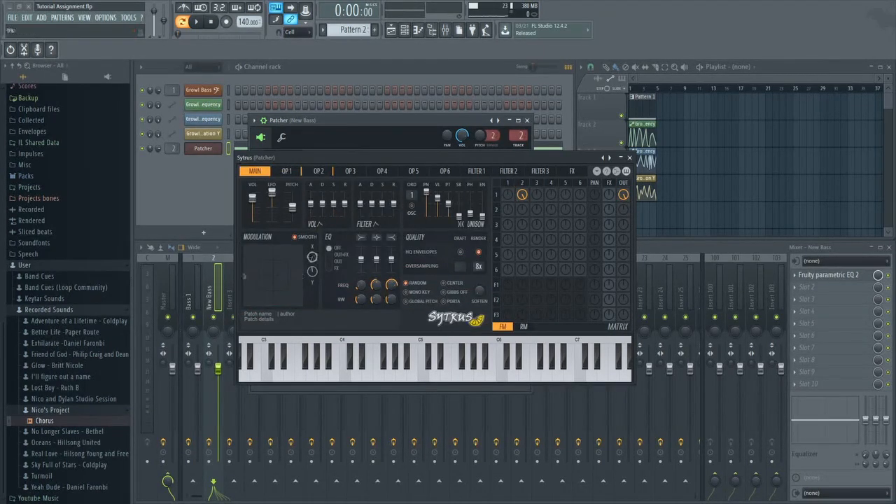
pyautogui.moveTo(312, 257); pyautogui.dragTo(312, 294)
pyautogui.moveTo(313, 231); pyautogui.dragTo(312, 273)
pyautogui.click(196, 23)
pyautogui.click(196, 22)
# Add another upper harmonic to operator 2's oscillator waveform in Sytrus, then return to the main page and close the synth.
pyautogui.click(329, 174)
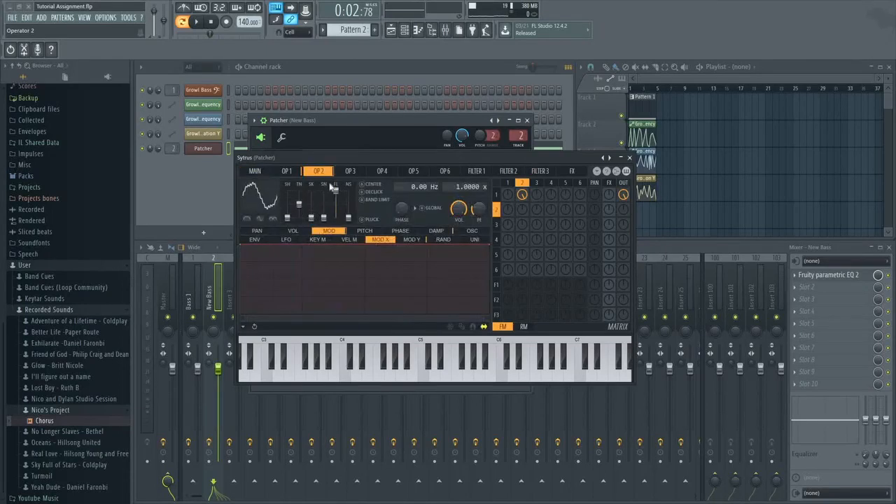
pyautogui.click(472, 231)
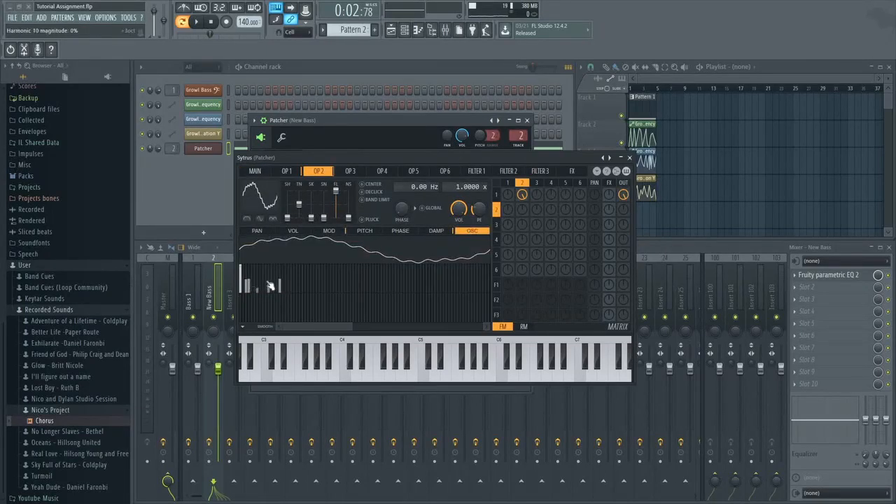
pyautogui.click(253, 171)
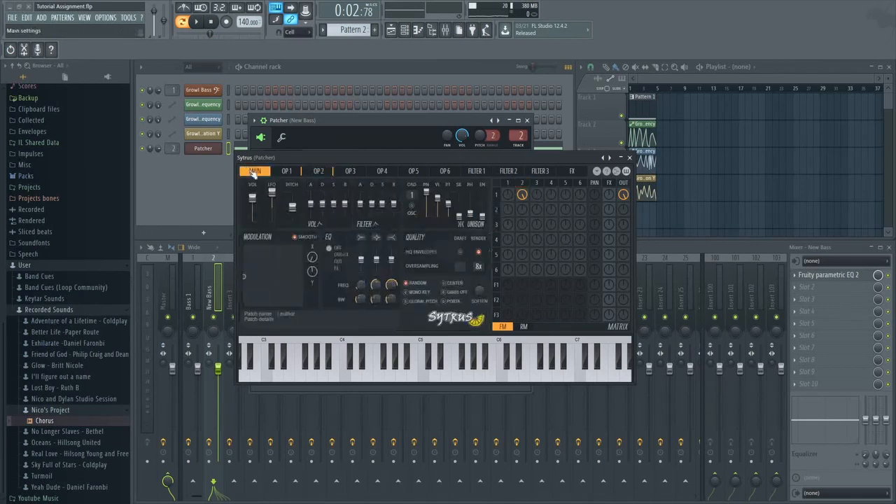
pyautogui.click(320, 171)
pyautogui.click(284, 280)
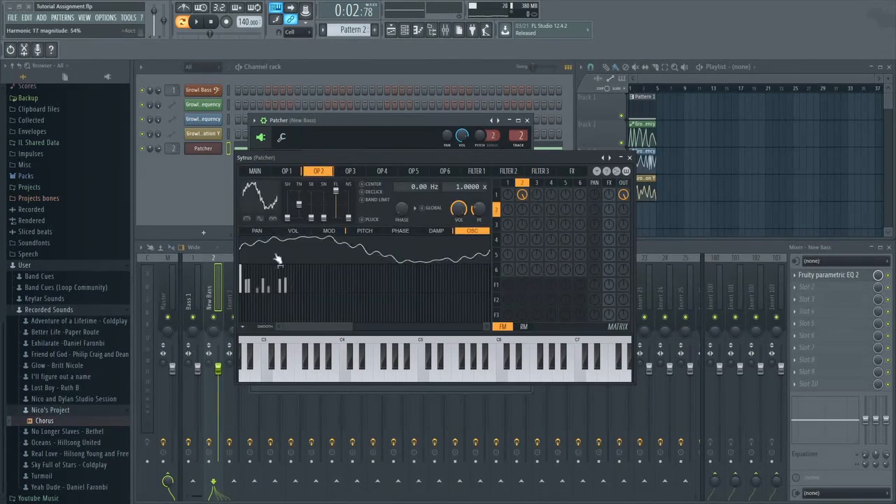
pyautogui.click(255, 172)
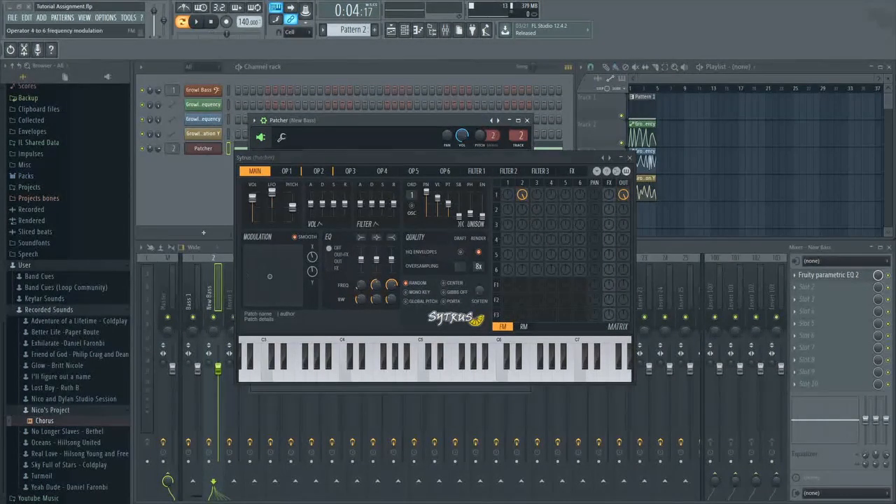
pyautogui.click(630, 158)
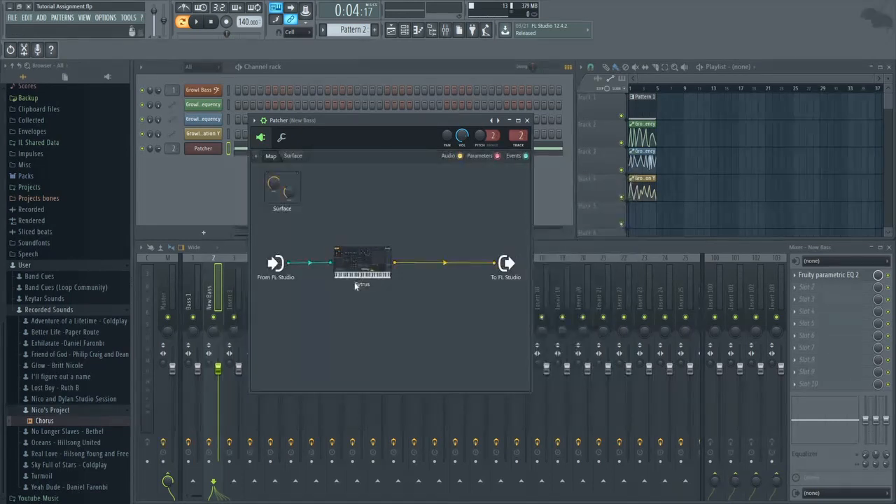
# Insert Fruity Love Philter after Sytrus in the Patcher map and move its window aside.
pyautogui.rightClick(381, 318)
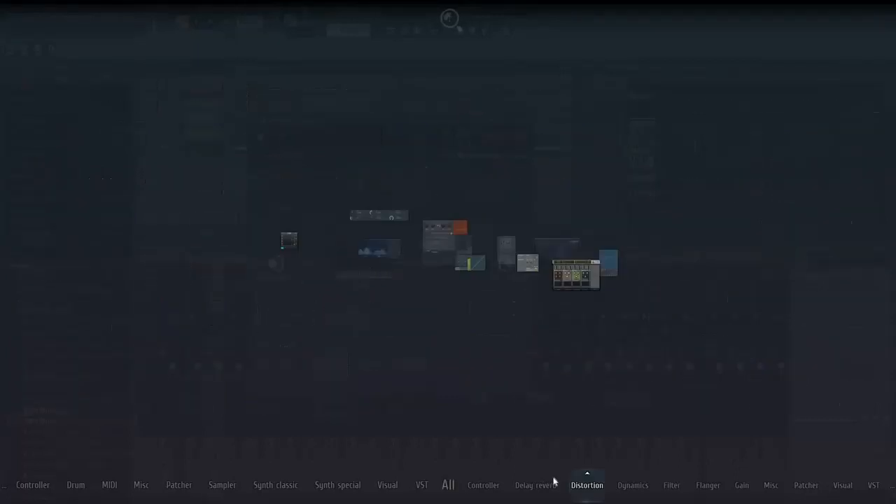
pyautogui.moveTo(672, 481)
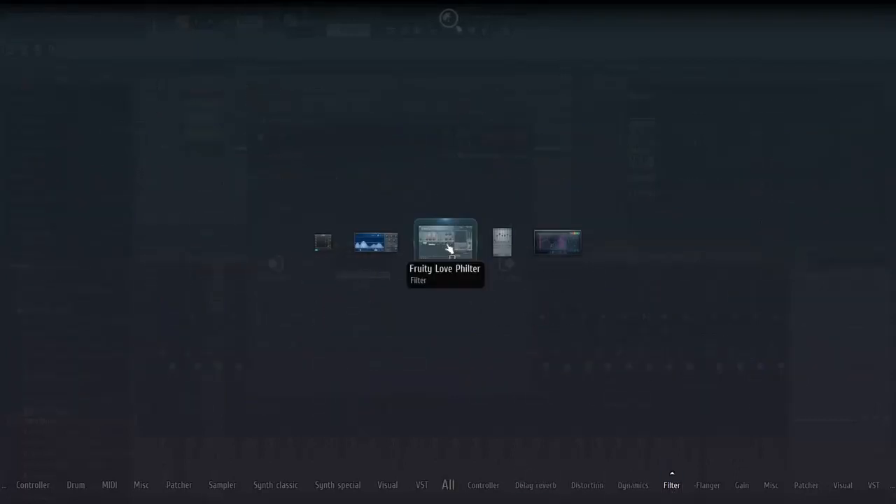
pyautogui.moveTo(456, 288); pyautogui.dragTo(441, 268)
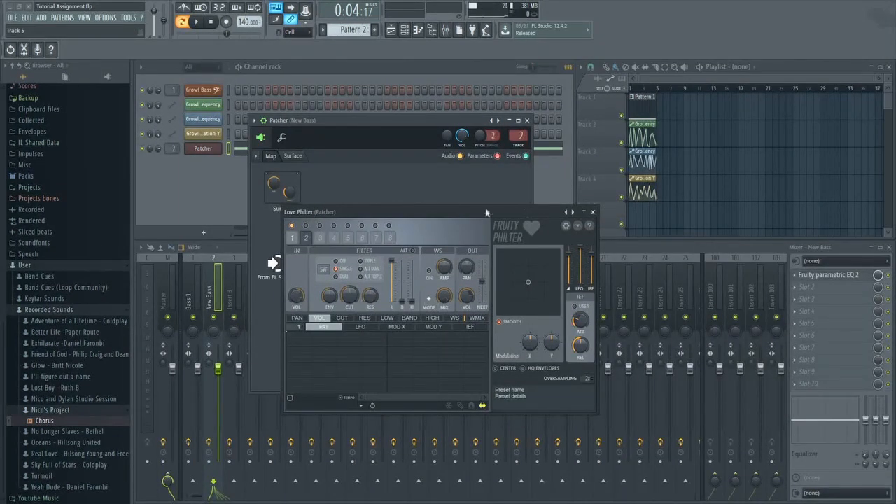
pyautogui.moveTo(486, 212); pyautogui.dragTo(364, 199)
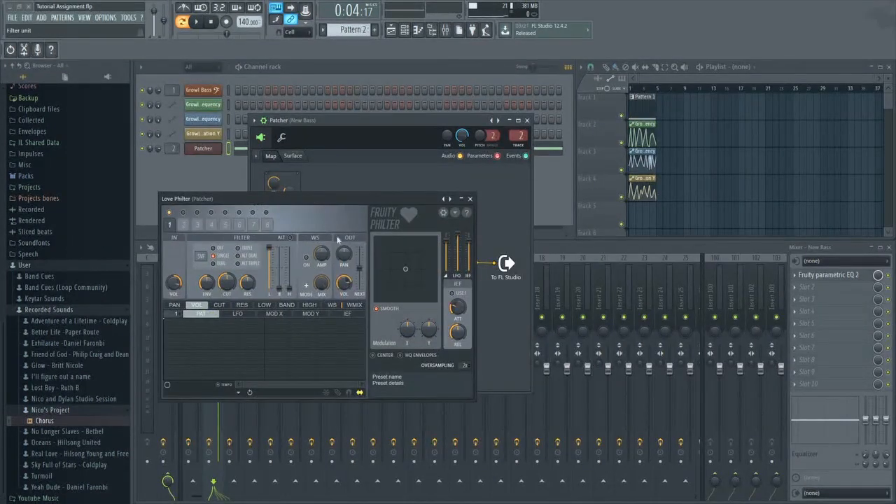
# Feed Love Philter's filter unit 1 fully into an enabled unit 2, using band pass on unit 1 and low pass with adjusted cutoff on unit 2.
pyautogui.moveTo(363, 273); pyautogui.dragTo(363, 254)
pyautogui.click(183, 213)
pyautogui.click(200, 256)
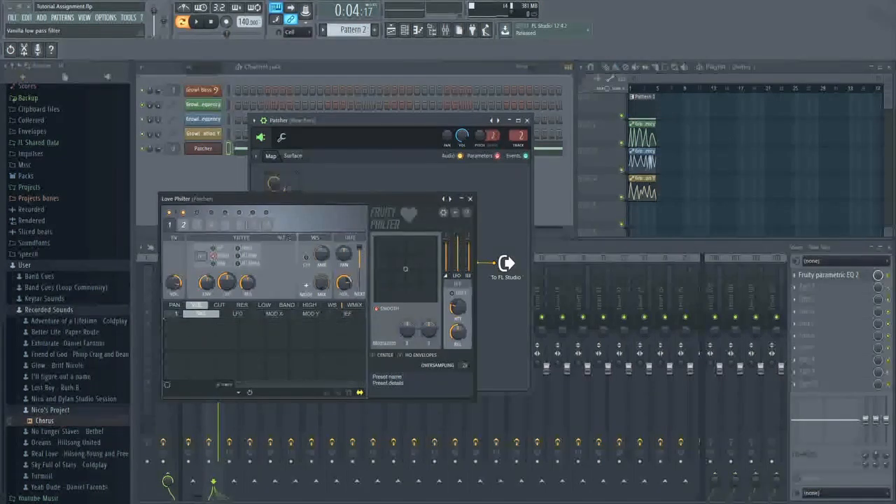
pyautogui.click(201, 257)
pyautogui.click(183, 224)
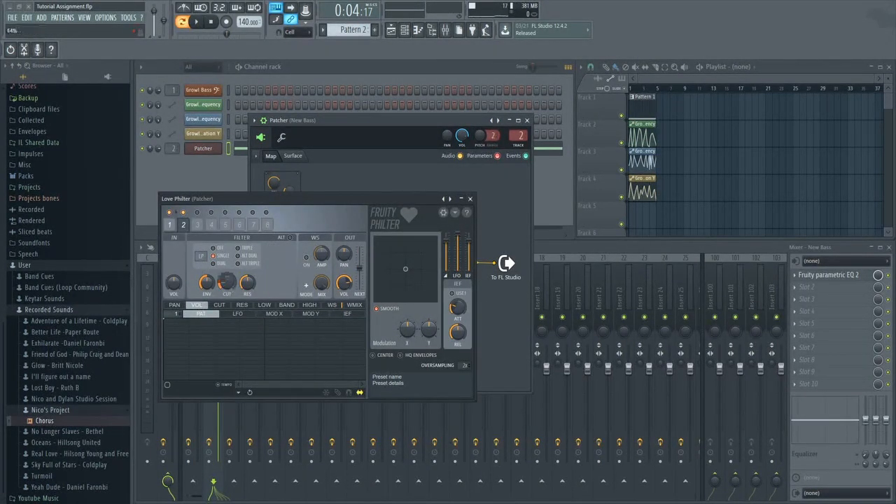
pyautogui.moveTo(248, 286); pyautogui.dragTo(202, 260)
# Play the pattern through Love Philter while checking filter units 1 and 2, then close the plugin.
pyautogui.click(170, 225)
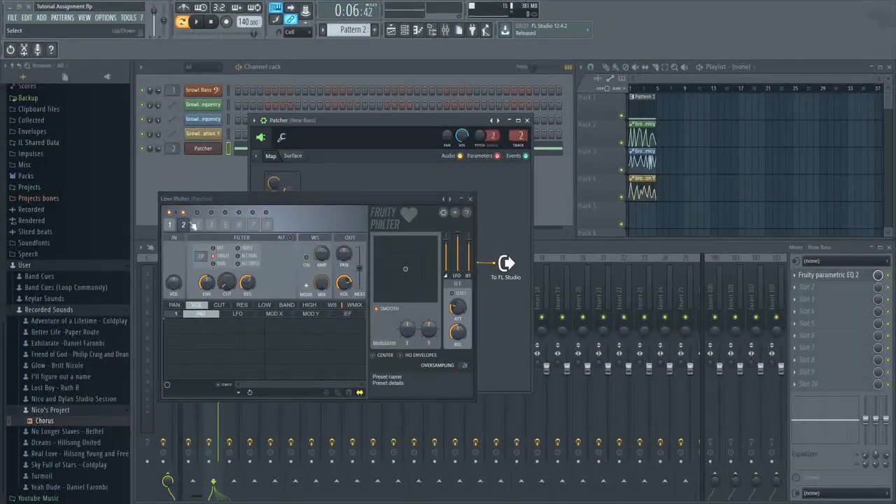
pyautogui.click(172, 227)
pyautogui.click(199, 22)
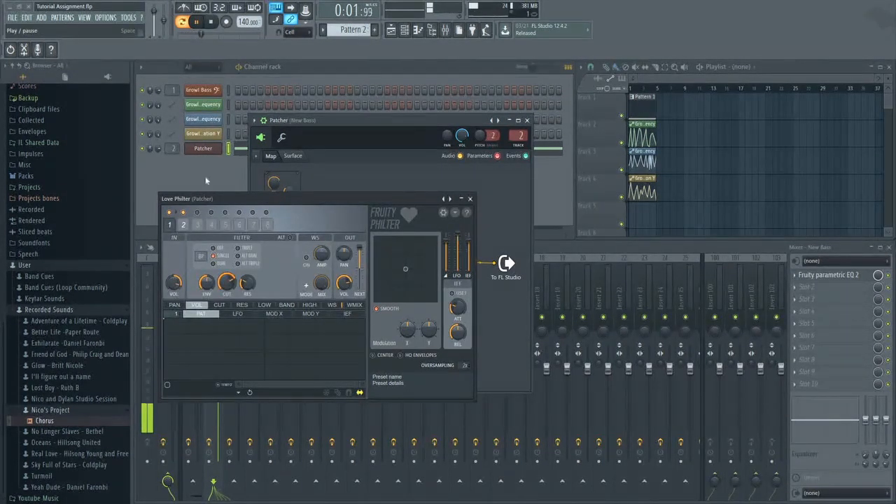
pyautogui.click(184, 228)
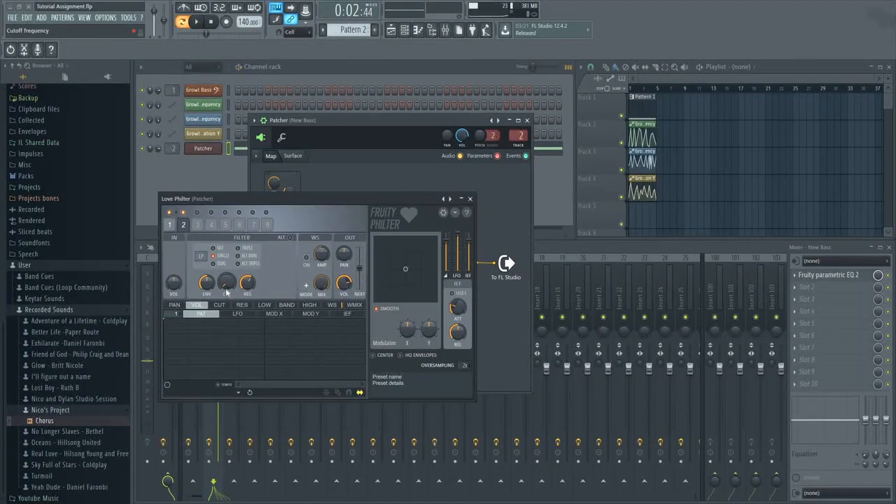
pyautogui.click(470, 200)
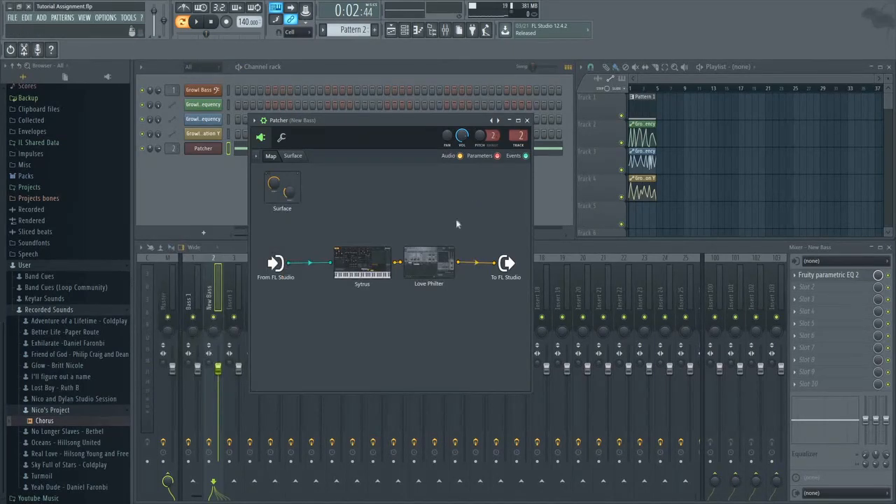
# Insert the Krush VST effect after Love Philter in the Patcher map and reposition its window.
pyautogui.rightClick(411, 243)
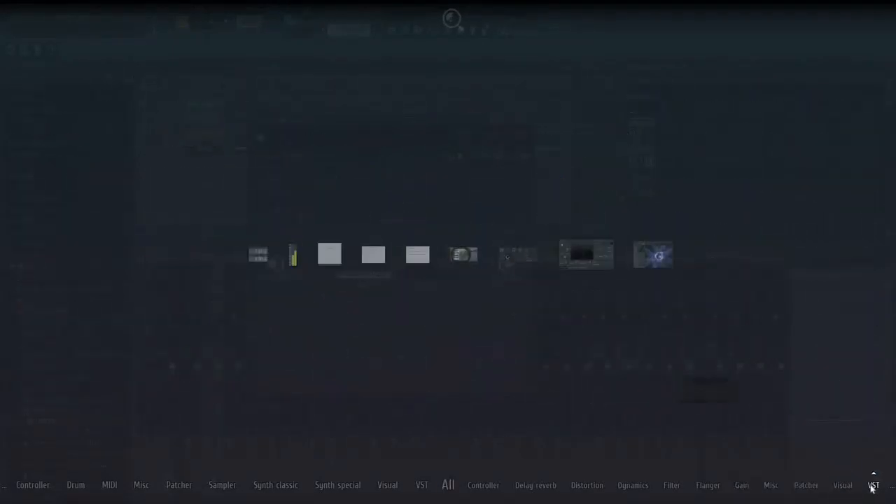
pyautogui.click(872, 487)
pyautogui.moveTo(445, 250); pyautogui.dragTo(485, 296)
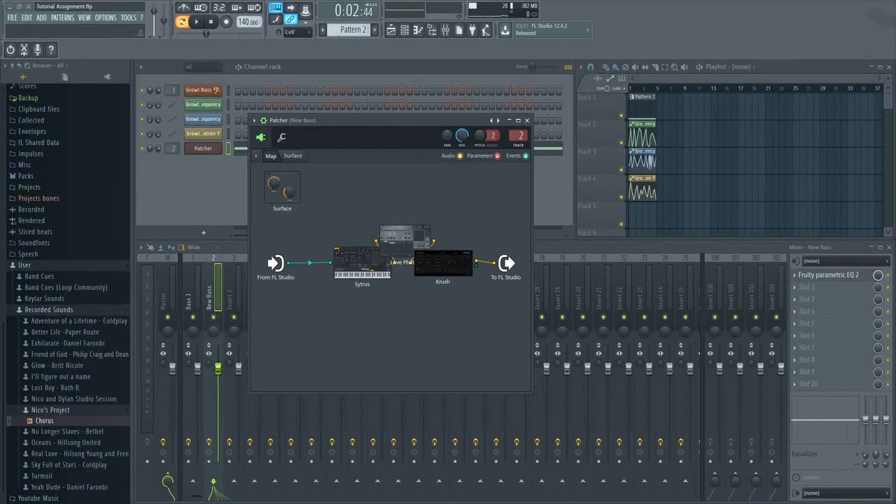
pyautogui.moveTo(678, 132); pyautogui.dragTo(423, 151)
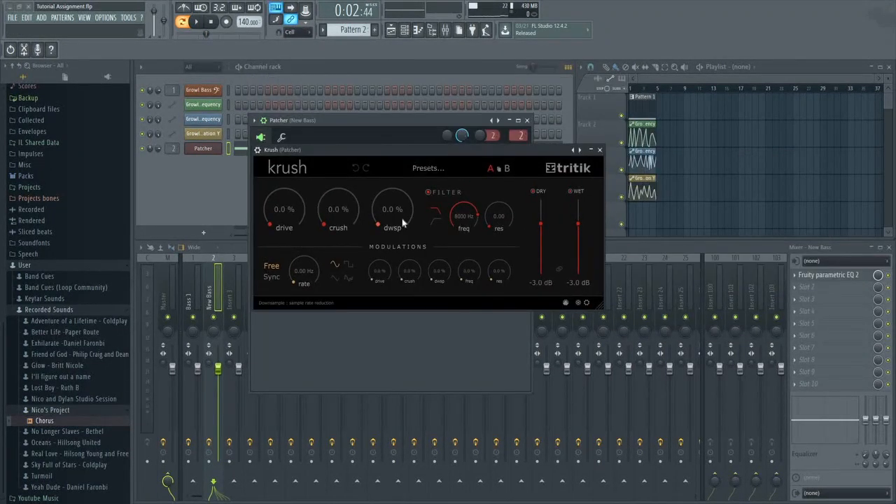
# Raise Krush's downsampling amount above zero and preview the pattern with the effect applied.
pyautogui.moveTo(392, 222); pyautogui.dragTo(384, 201)
pyautogui.moveTo(389, 214); pyautogui.dragTo(383, 208)
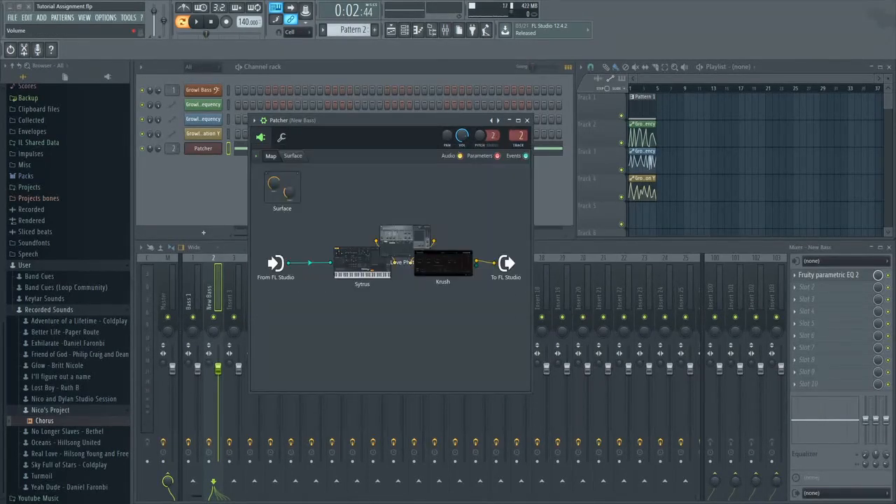
pyautogui.click(197, 22)
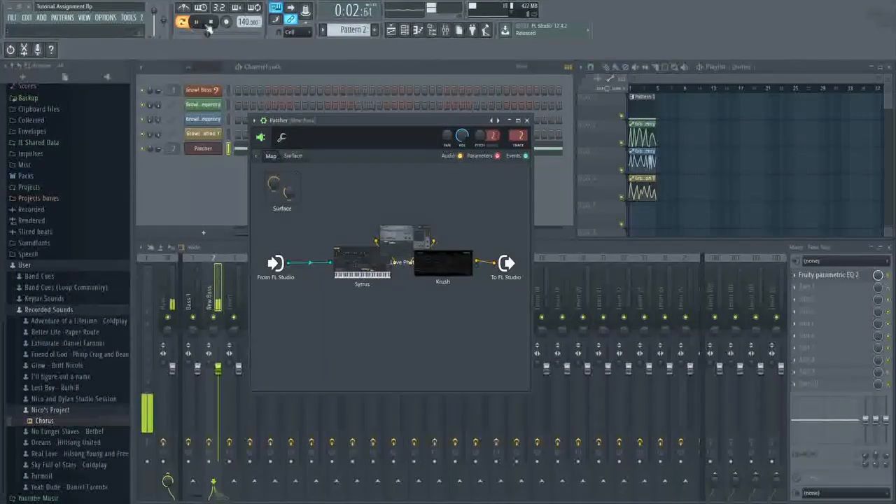
pyautogui.click(209, 23)
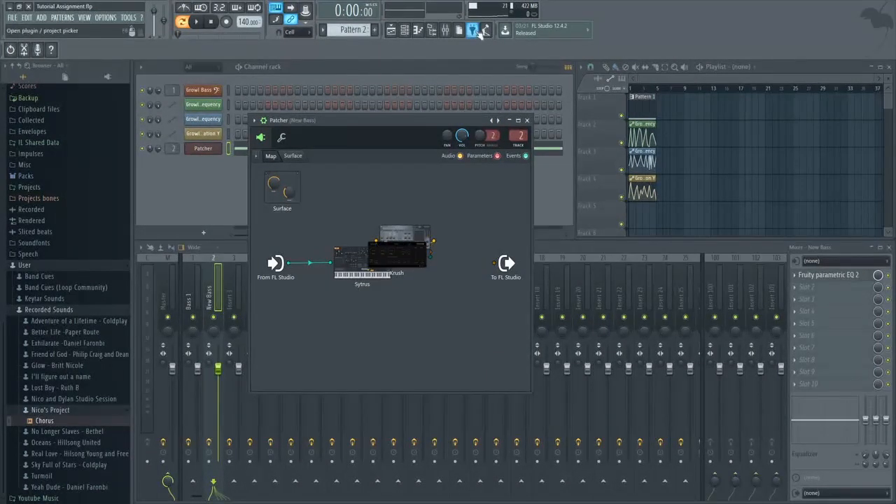
# Add Fruity Reeverb 2 to the Patcher map between Krush and the output to FL Studio.
pyautogui.click(473, 32)
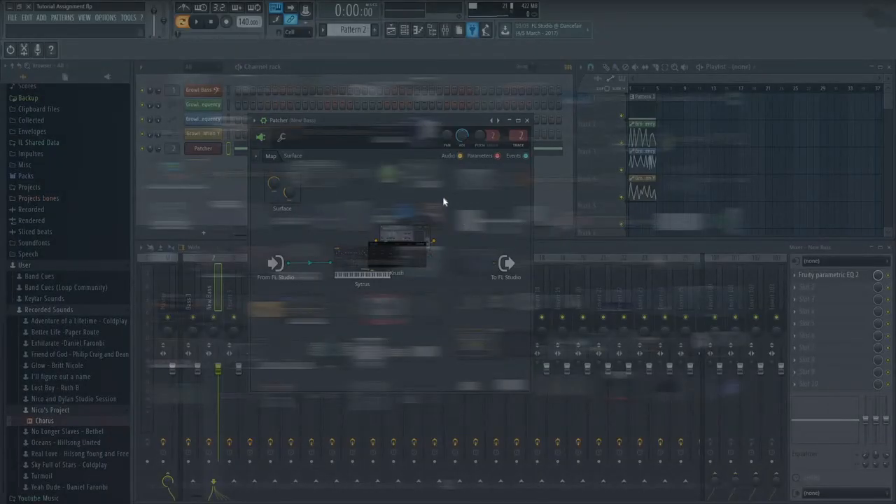
pyautogui.moveTo(439, 196); pyautogui.dragTo(462, 222)
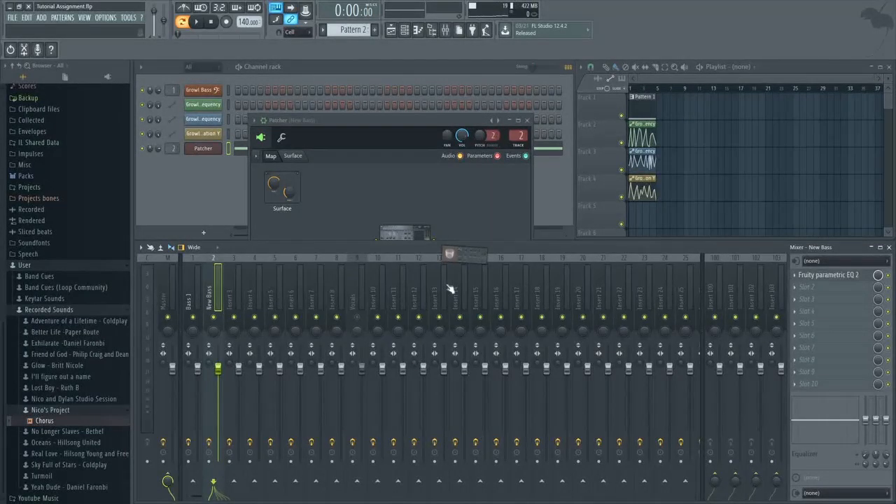
pyautogui.moveTo(450, 288); pyautogui.dragTo(455, 242)
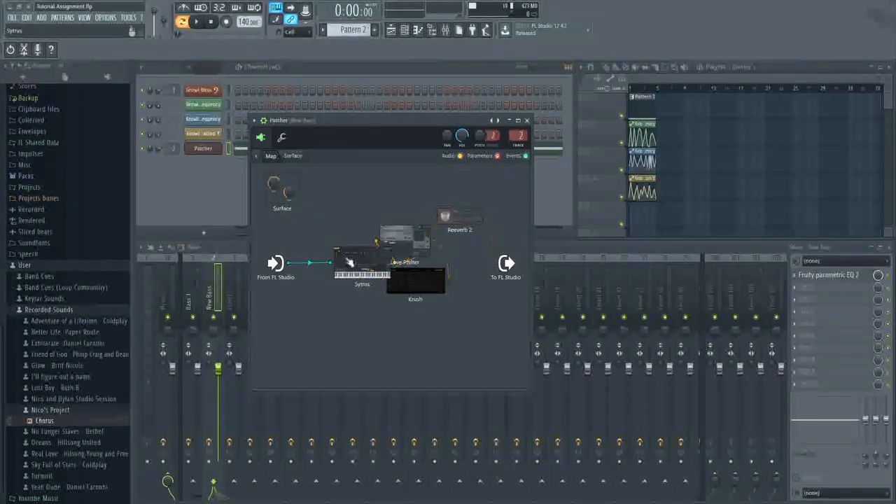
# Activate Sytrus's X modulation knob as a controllable parameter in Patcher and close the synth.
pyautogui.click(349, 262)
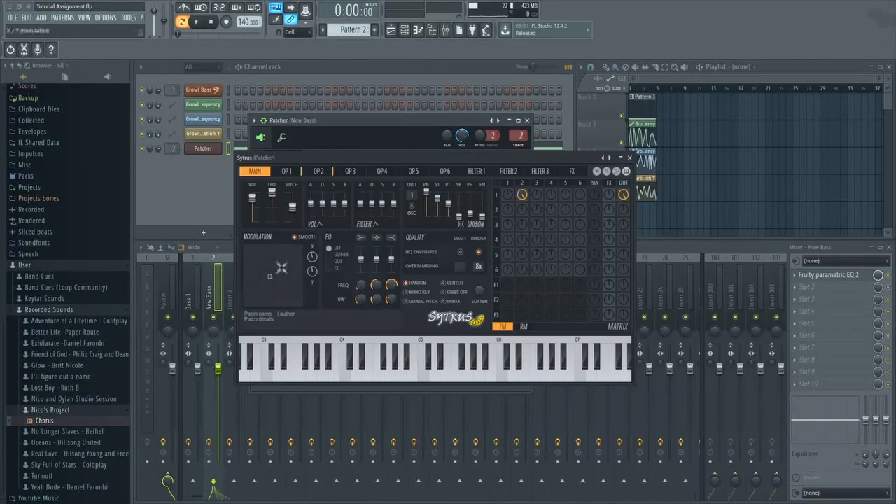
pyautogui.rightClick(315, 263)
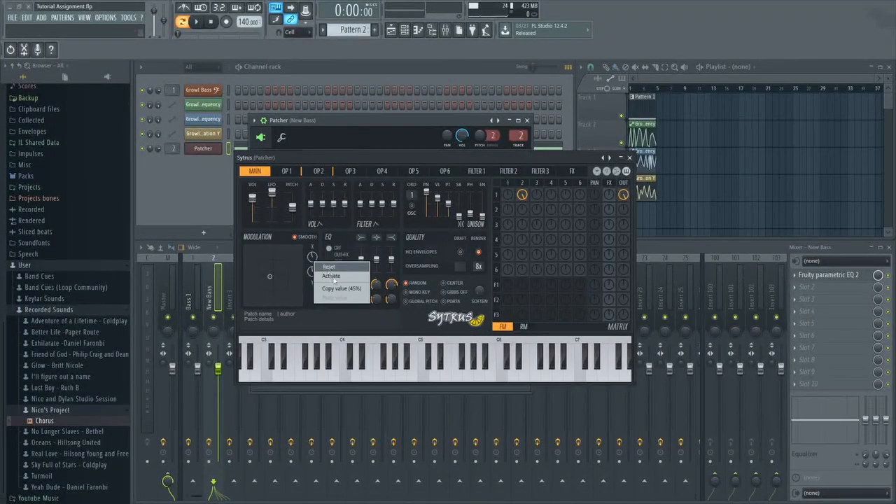
pyautogui.click(331, 277)
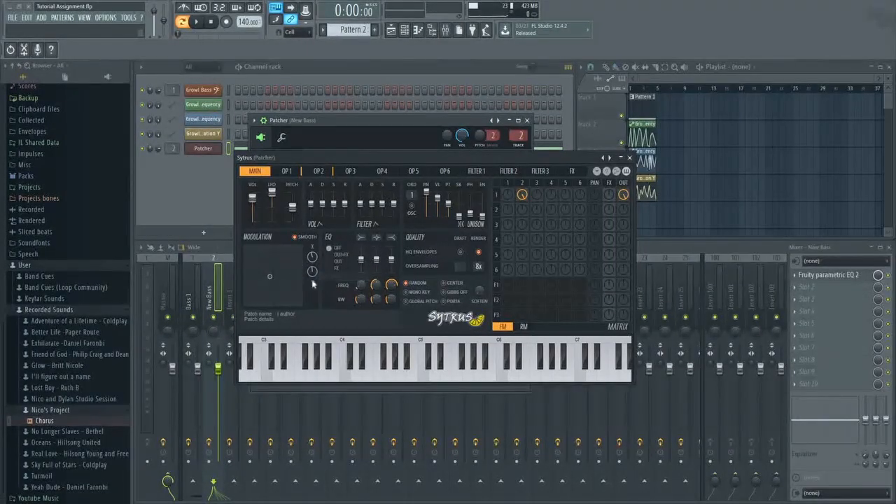
pyautogui.click(629, 158)
# Activate the cutoff frequency knobs of Love Philter's filter units 1 and 2 as Patcher parameters, then close the plugin.
pyautogui.click(404, 260)
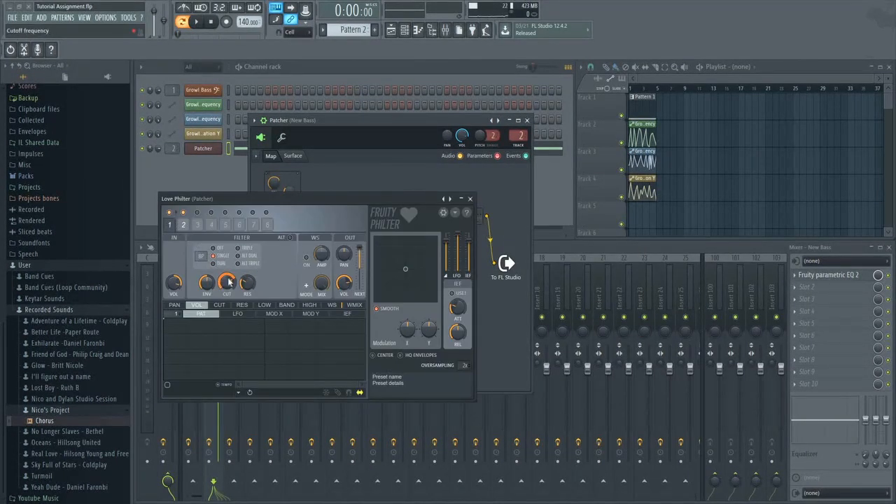
pyautogui.rightClick(228, 280)
pyautogui.click(242, 296)
pyautogui.click(184, 225)
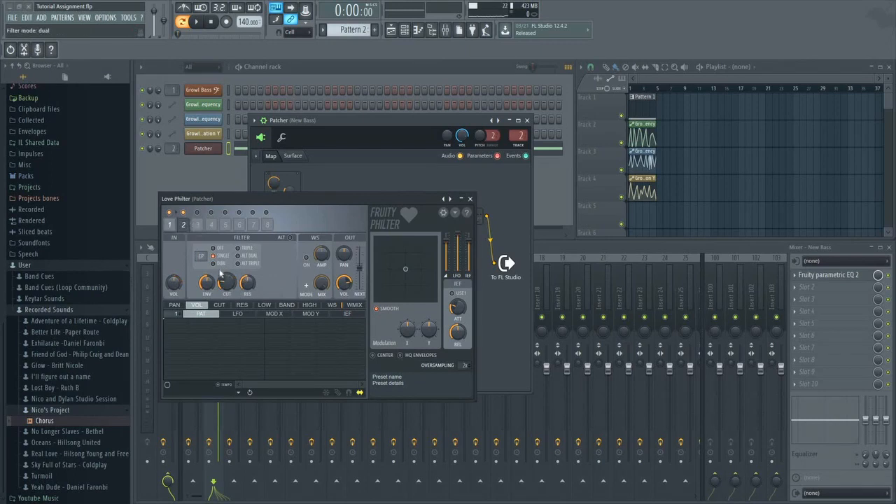
pyautogui.rightClick(225, 281)
pyautogui.click(245, 293)
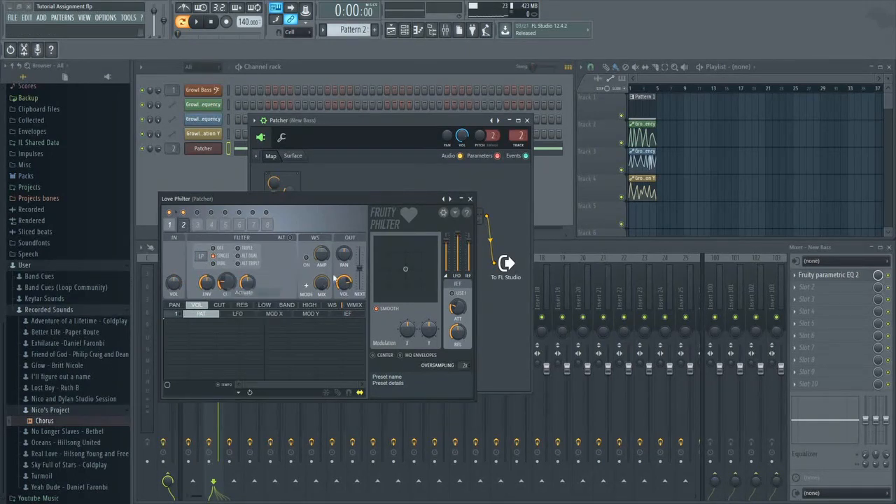
pyautogui.click(469, 199)
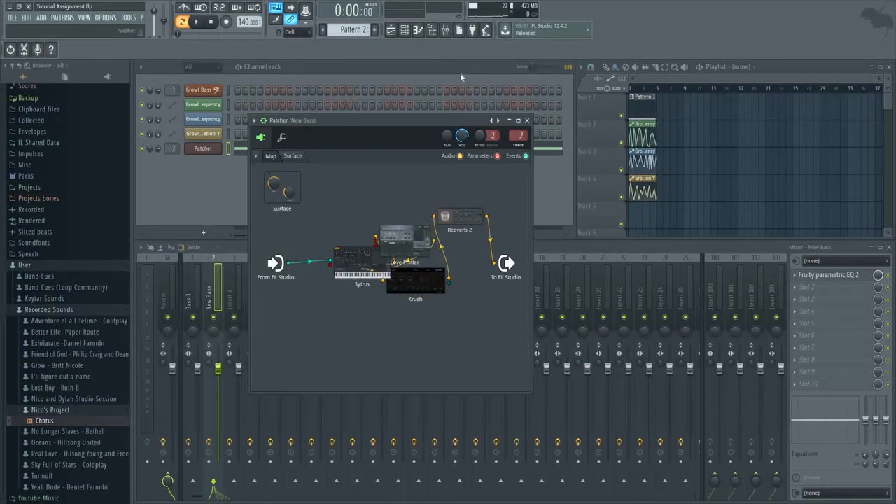
# Place a Pattern 2 clip on playlist track 1 at bar 9 and select its time range from bar 9 to 13.
pyautogui.click(696, 109)
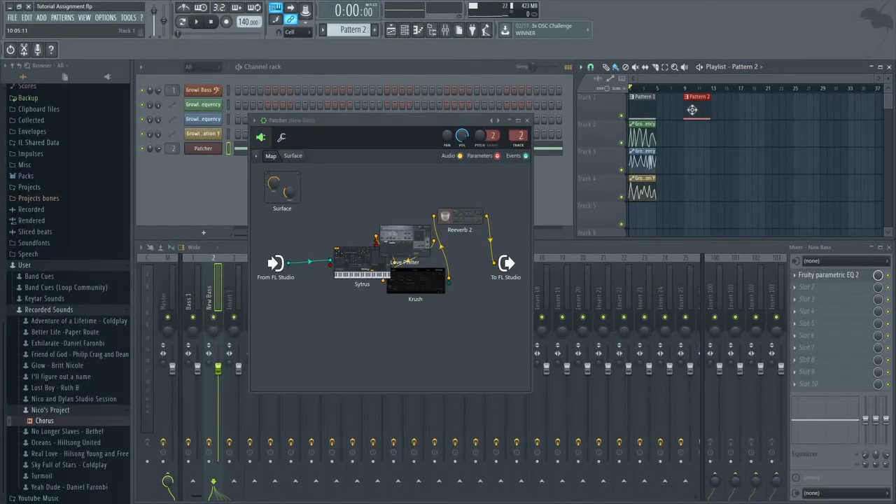
pyautogui.keyDown('ctrl'); pyautogui.scroll(4, 687, 133); pyautogui.keyUp('ctrl')
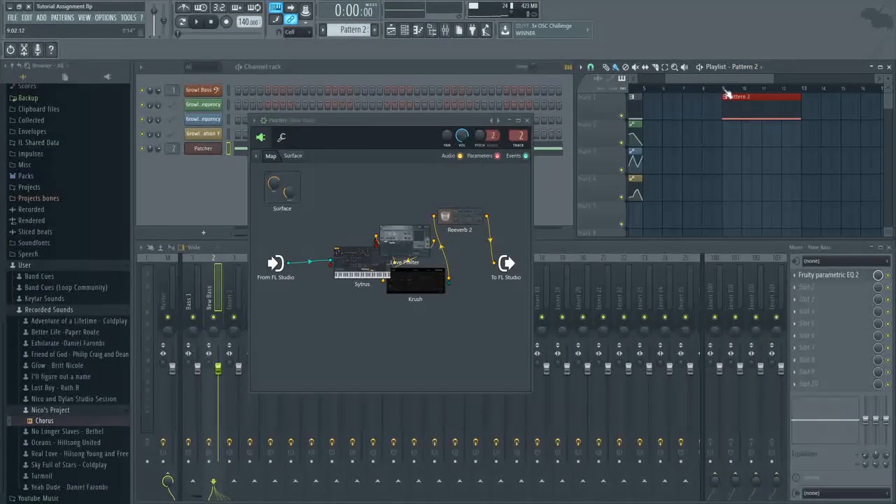
pyautogui.moveTo(727, 89); pyautogui.dragTo(804, 110)
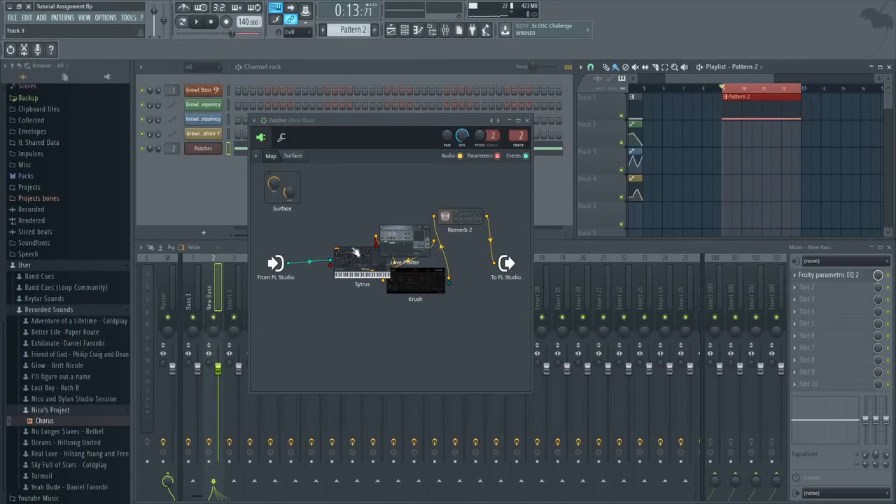
# Create an automation clip for Sytrus's X modulation knob over the selected bars and close the synth.
pyautogui.doubleClick(356, 251)
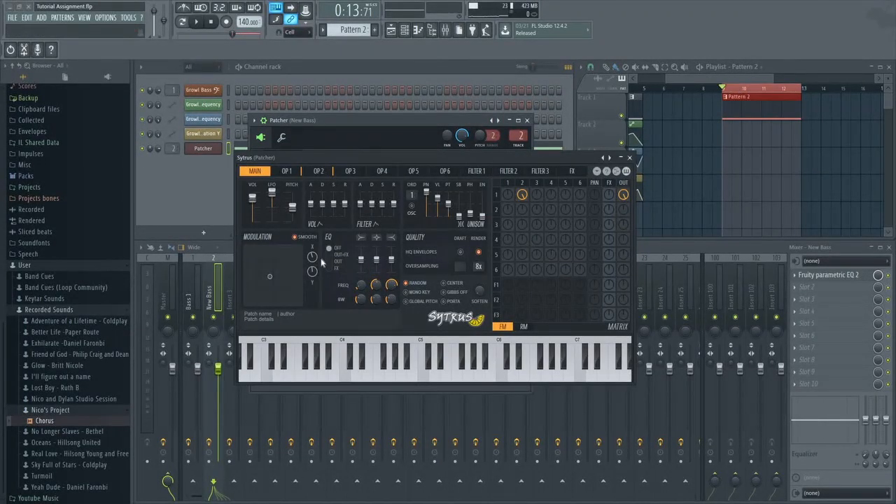
pyautogui.rightClick(315, 257)
pyautogui.click(343, 331)
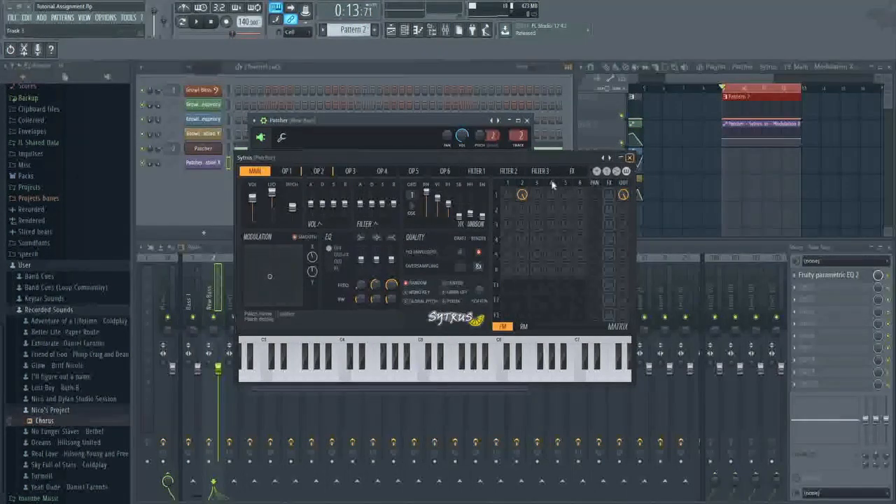
pyautogui.click(630, 158)
# Create automation clips for the cutoff frequencies of Love Philter's filters 1 and 2, then close the plugin and Patcher.
pyautogui.doubleClick(403, 242)
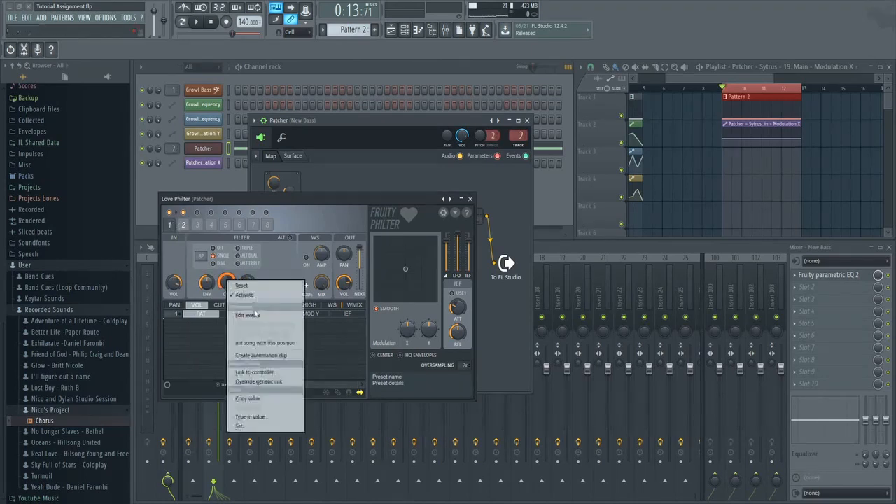
pyautogui.rightClick(227, 282)
pyautogui.click(257, 356)
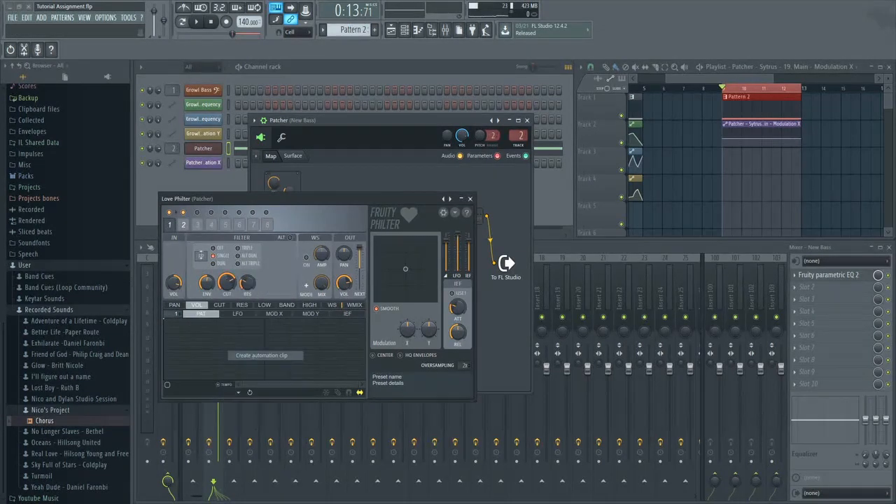
pyautogui.rightClick(228, 282)
pyautogui.click(262, 357)
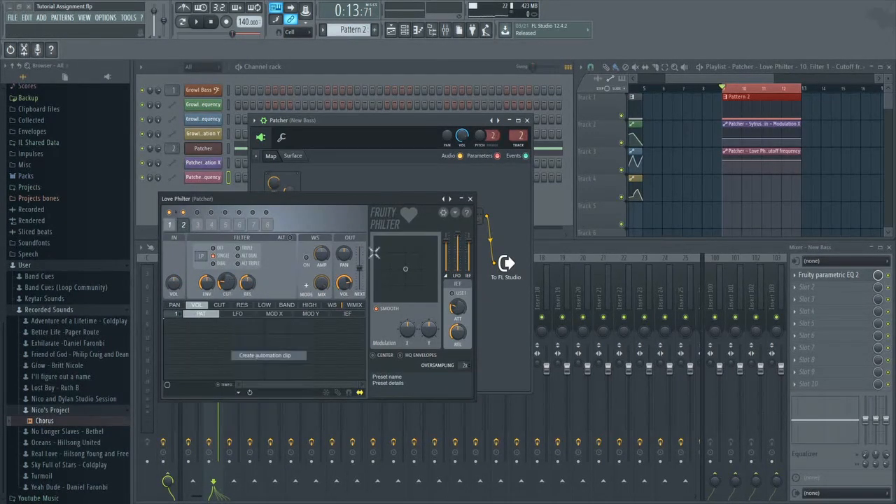
pyautogui.click(469, 199)
pyautogui.click(526, 120)
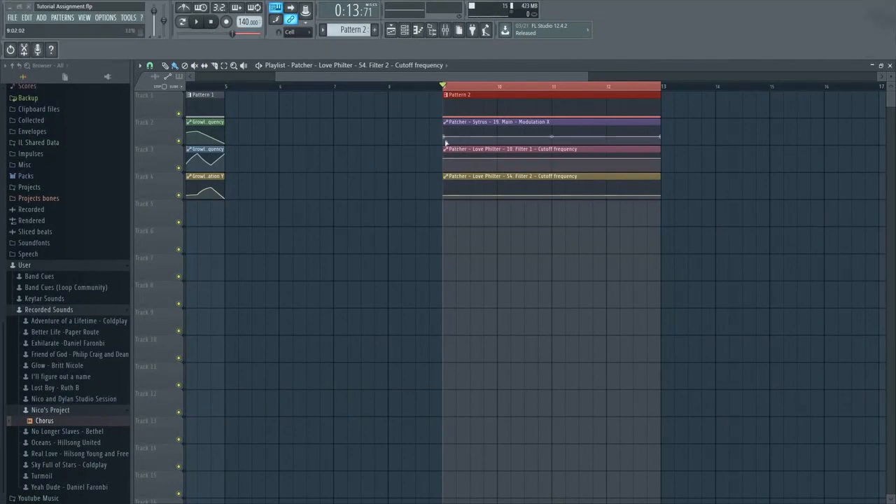
# Shape the Sytrus Modulation X clip from a minimum at bar 9 into three steep peaks before bar 11, with minimum points between them.
pyautogui.moveTo(443, 137); pyautogui.dragTo(444, 150)
pyautogui.rightClick(471, 134)
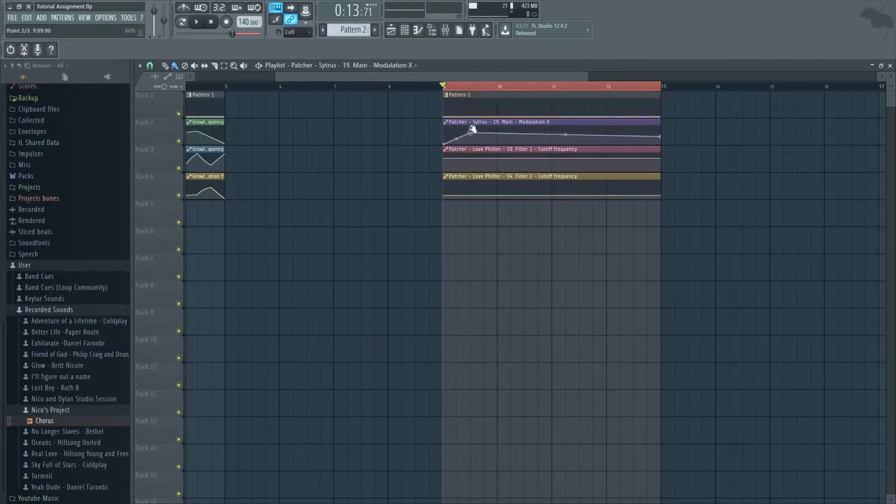
pyautogui.rightClick(498, 145)
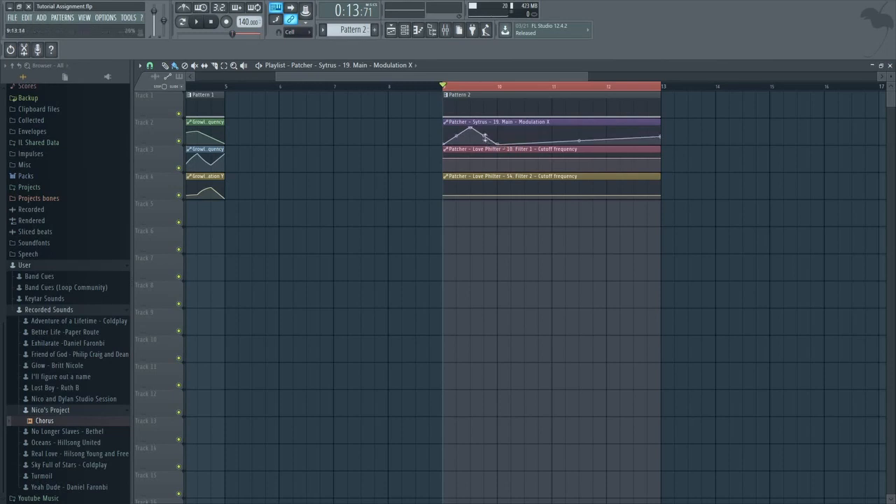
pyautogui.rightClick(511, 126)
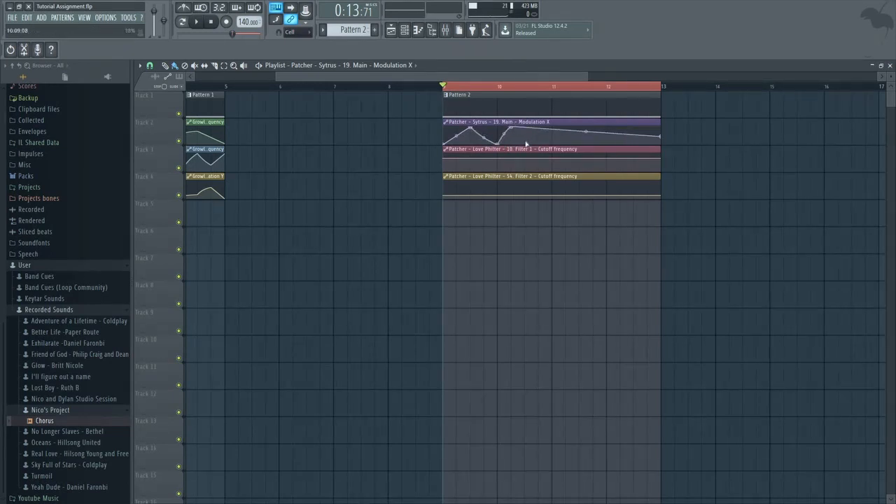
pyautogui.rightClick(525, 145)
pyautogui.rightClick(538, 133)
pyautogui.moveTo(537, 134); pyautogui.dragTo(539, 125)
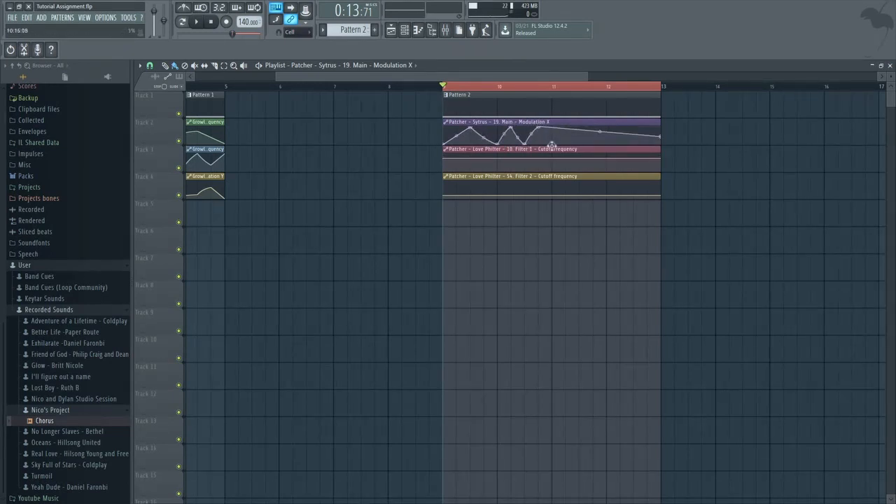
pyautogui.rightClick(552, 147)
pyautogui.hotkey('ctrl', 'z')
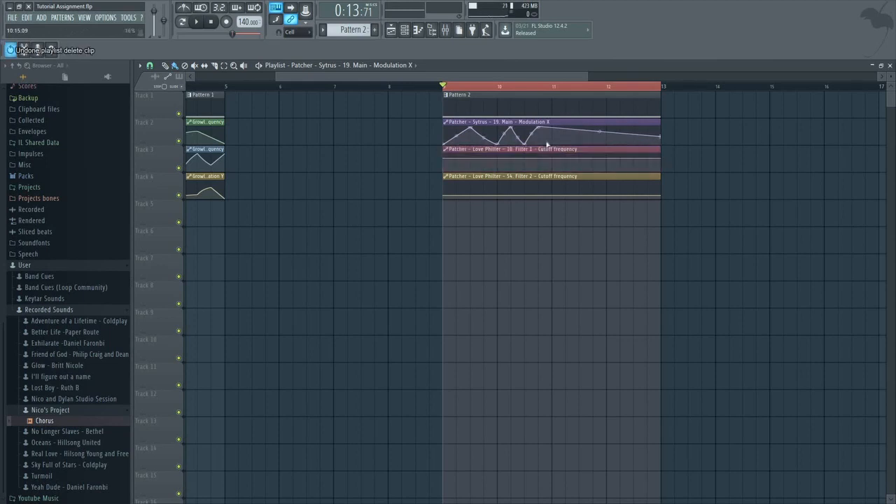
# Continue the Modulation X zigzag from bar 11 to 13 with peaks at mid-bar 11, bar 12 and mid-bar 12, ending at the minimum.
pyautogui.click(576, 131)
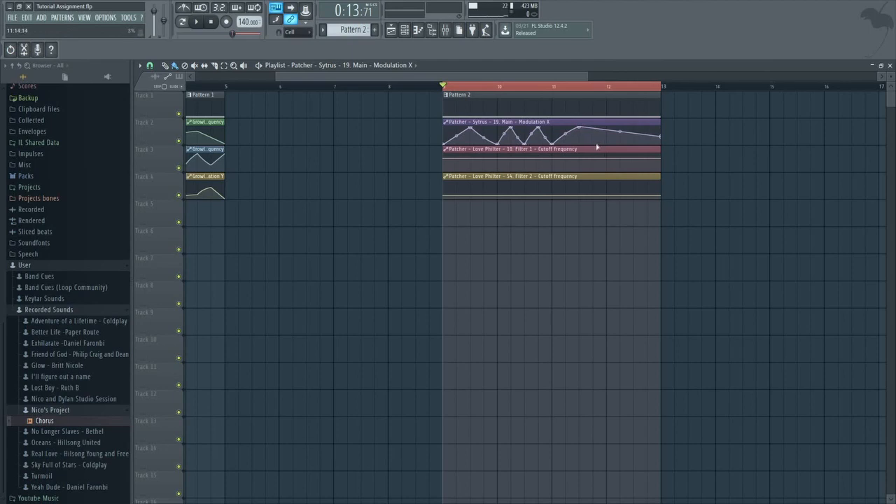
pyautogui.click(606, 129)
pyautogui.click(594, 147)
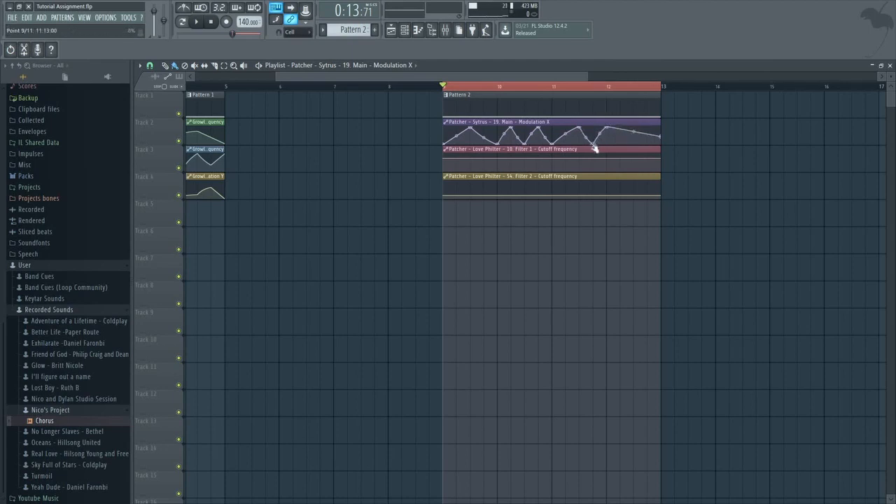
pyautogui.click(609, 143)
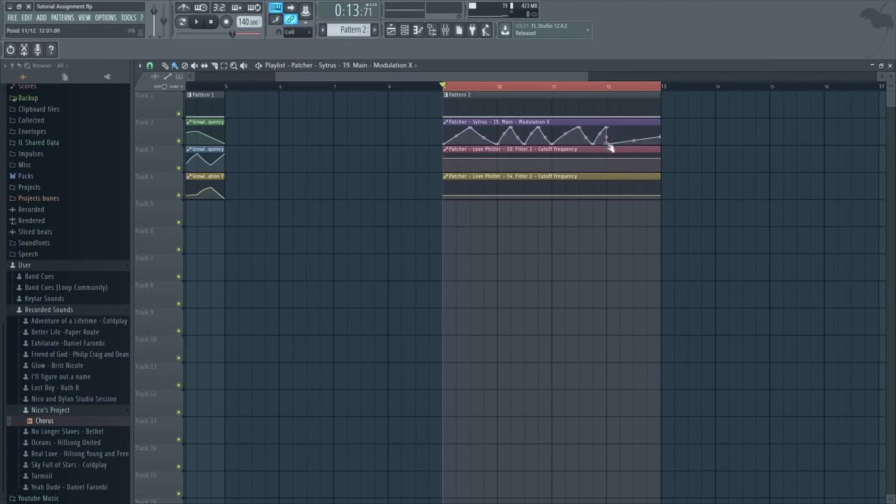
pyautogui.click(634, 128)
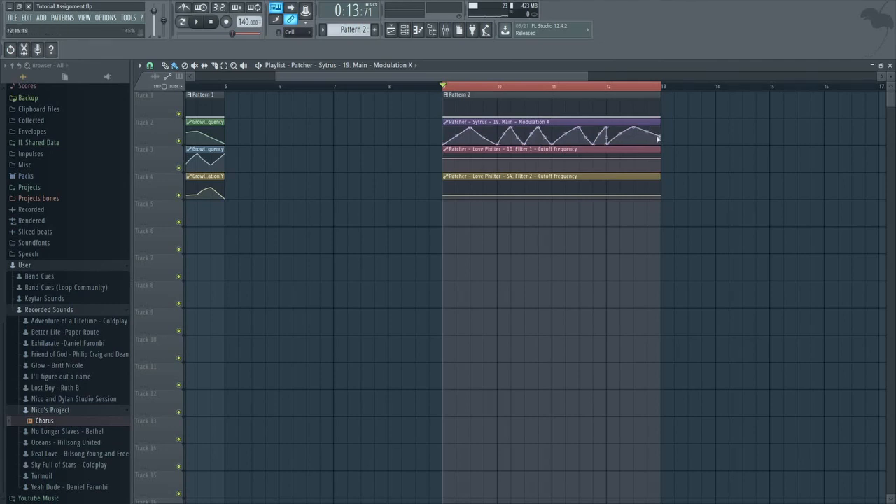
pyautogui.moveTo(662, 139); pyautogui.dragTo(662, 148)
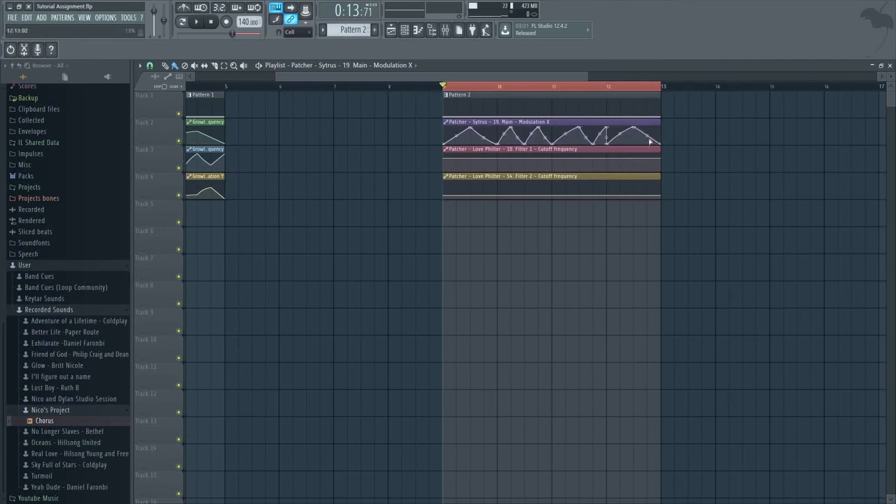
# Shape the Love Philter Filter 1 cutoff clip with two short peaks in bar 9 and one wider peak in bar 10, starting from a low value.
pyautogui.moveTo(444, 158); pyautogui.dragTo(447, 179)
pyautogui.rightClick(457, 157)
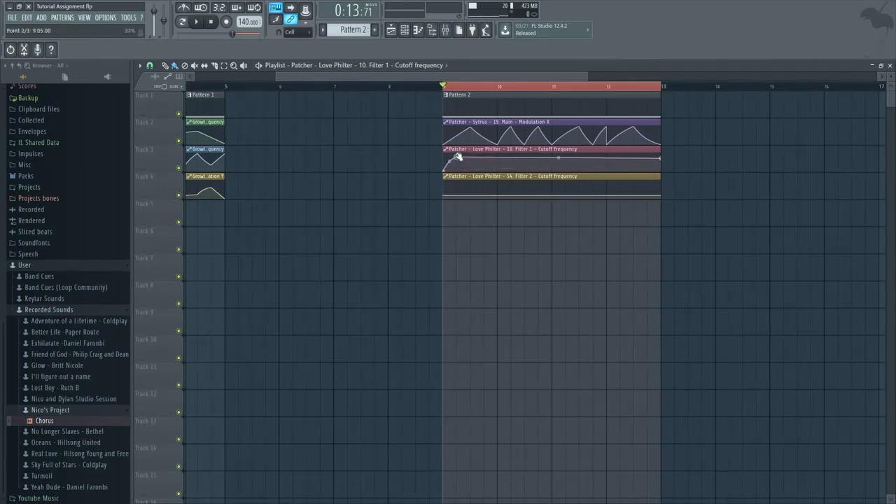
pyautogui.rightClick(472, 171)
pyautogui.rightClick(482, 156)
pyautogui.rightClick(494, 170)
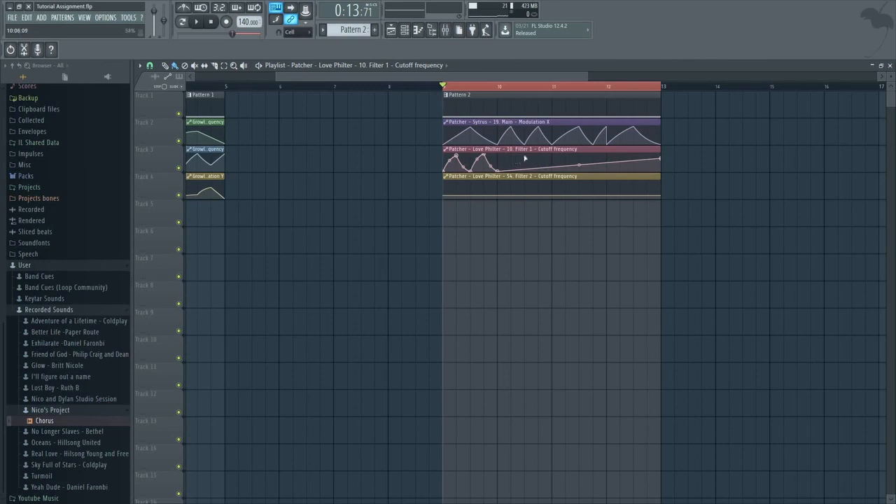
pyautogui.rightClick(525, 155)
pyautogui.rightClick(552, 170)
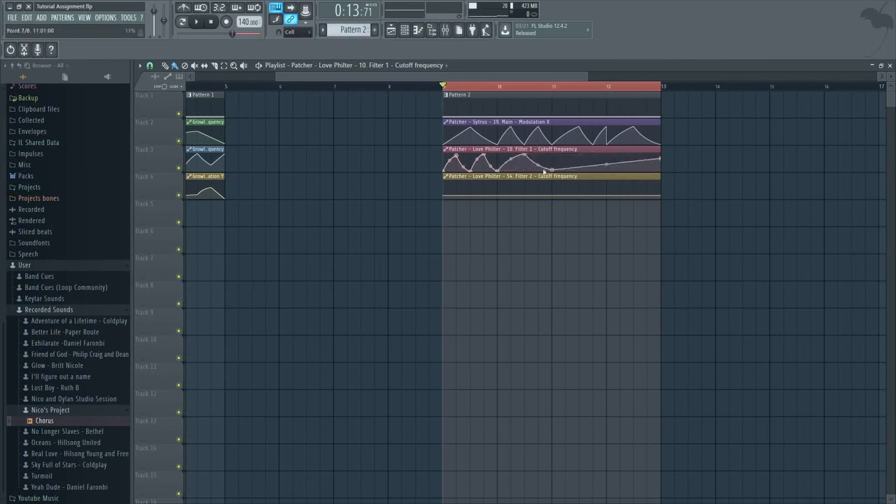
# Add one cutoff peak each in bars 11 and 12 of the Filter 1 clip and lower its end point to the minimum.
pyautogui.rightClick(580, 155)
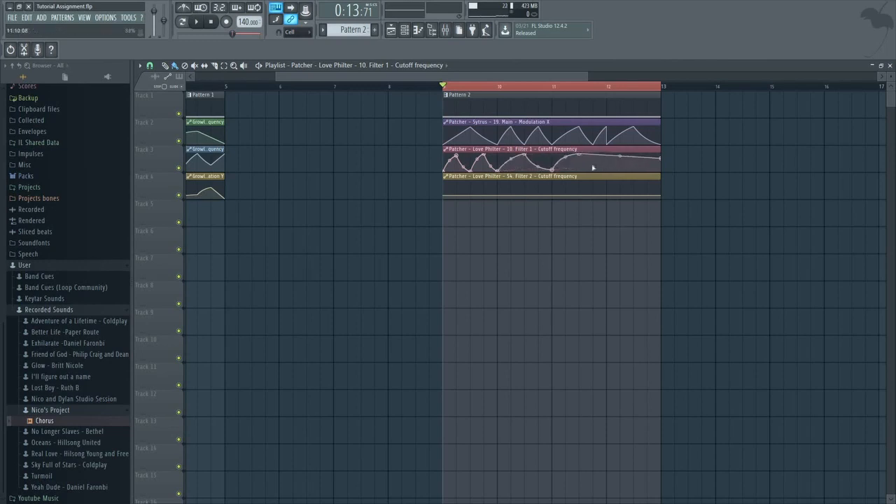
pyautogui.rightClick(607, 171)
pyautogui.rightClick(633, 157)
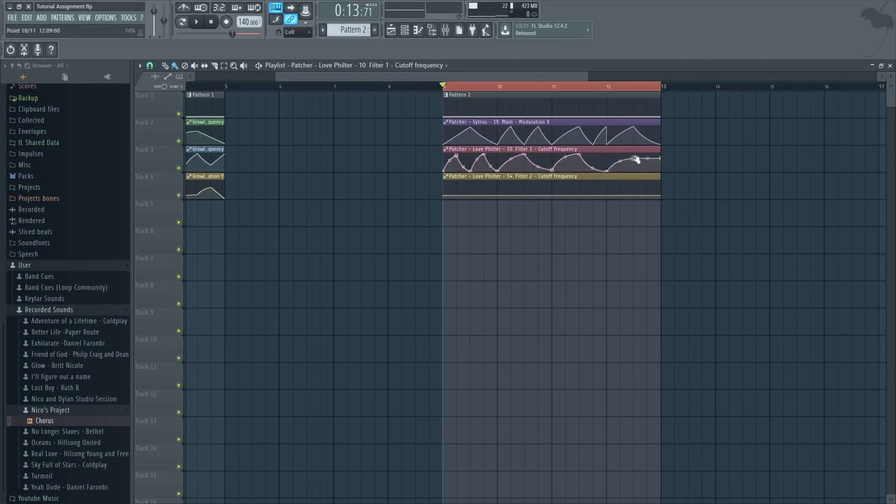
pyautogui.rightClick(652, 168)
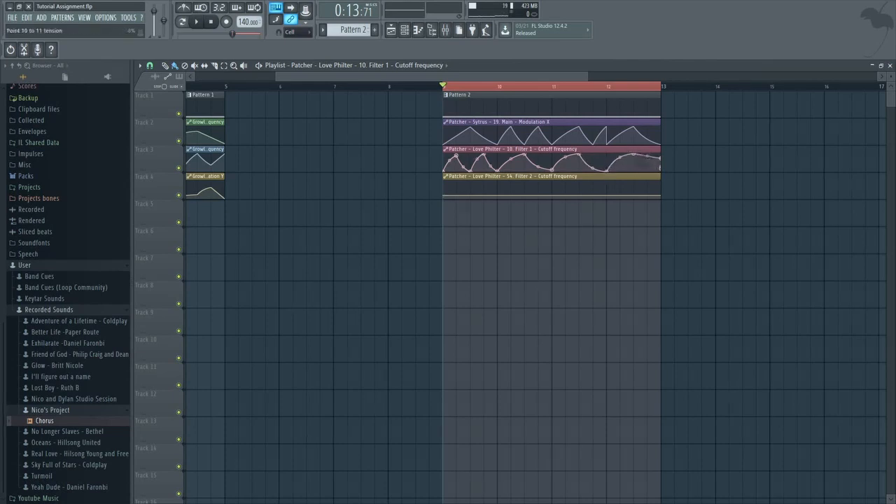
pyautogui.moveTo(661, 158); pyautogui.dragTo(658, 173)
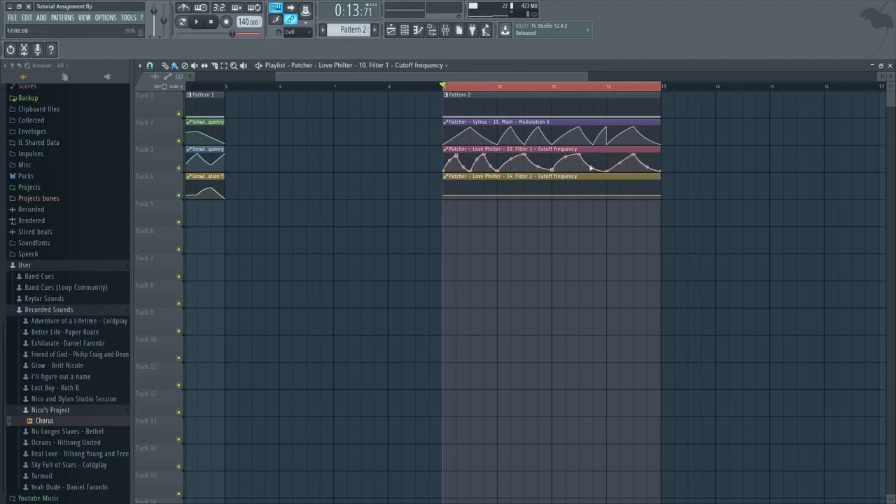
# Draw one peak per bar in the Filter 2 cutoff clip from bar 9 to 13 and bend the first two rises downward.
pyautogui.rightClick(470, 189)
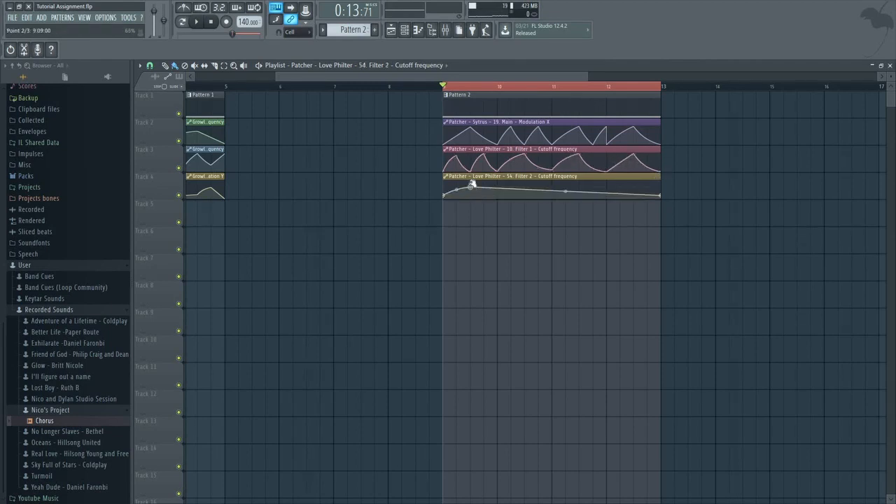
pyautogui.moveTo(498, 188); pyautogui.dragTo(580, 182)
pyautogui.rightClick(552, 192)
pyautogui.rightClick(607, 197)
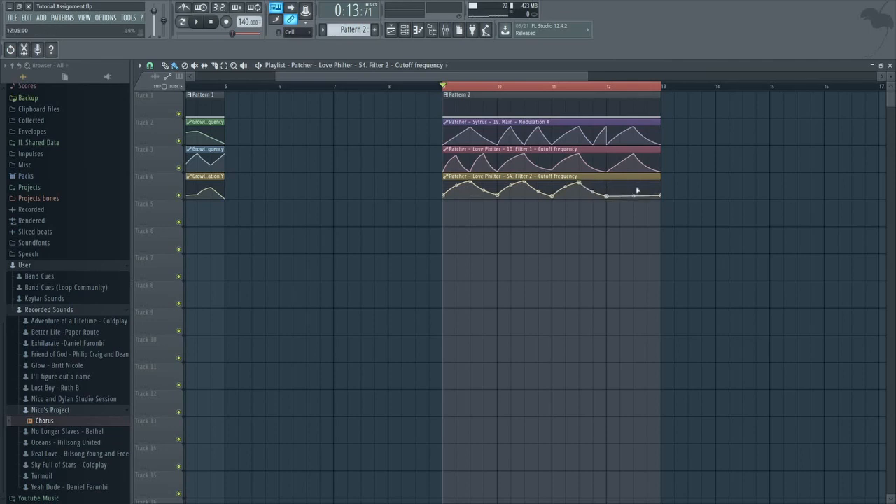
pyautogui.moveTo(636, 190); pyautogui.dragTo(635, 182)
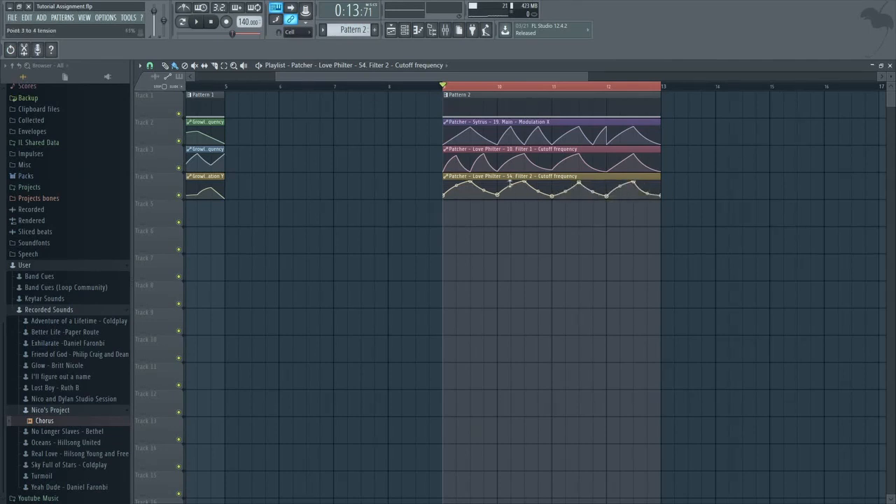
pyautogui.moveTo(510, 184); pyautogui.dragTo(509, 191)
pyautogui.moveTo(456, 186); pyautogui.dragTo(456, 192)
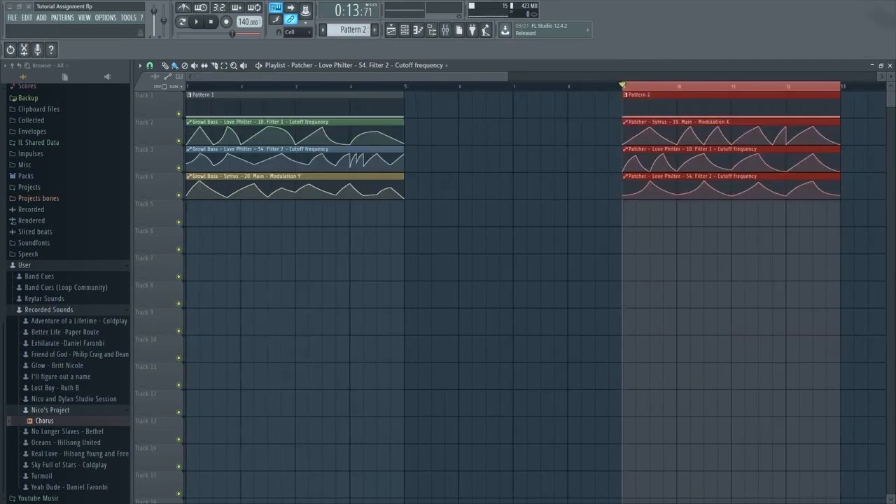
# Play the automated Pattern 2 section from bar 9 to 13 to hear the growl bass, then pause.
pyautogui.hscroll(3, 532, 287)
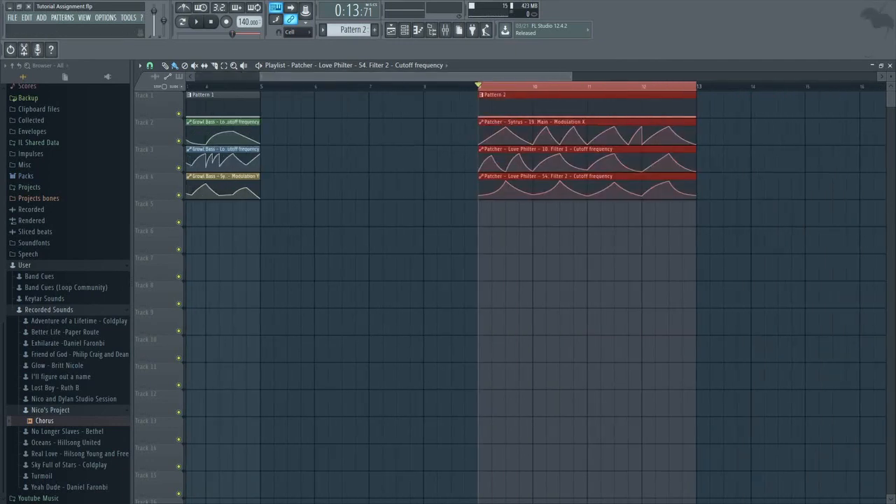
pyautogui.click(200, 24)
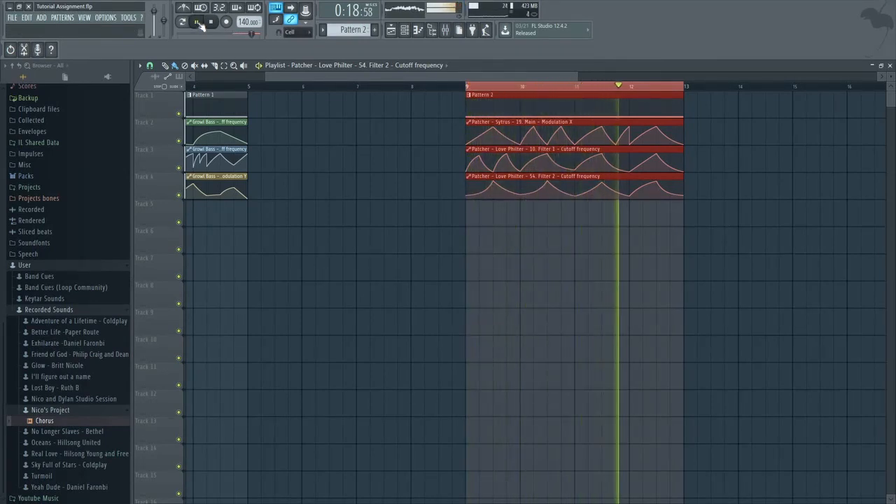
pyautogui.click(200, 24)
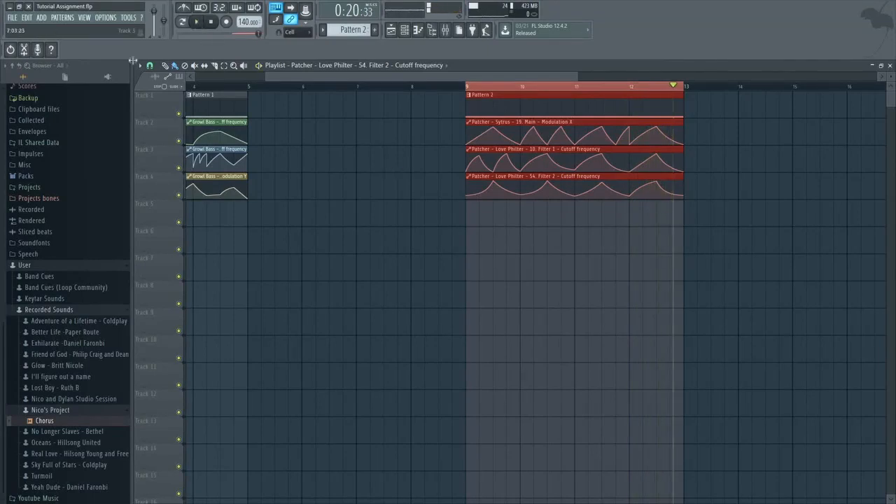
# Play the Pattern 1 growl bass from bar 1 for comparison, pause it and return to the Pattern 2 section.
pyautogui.moveTo(475, 77); pyautogui.dragTo(396, 78)
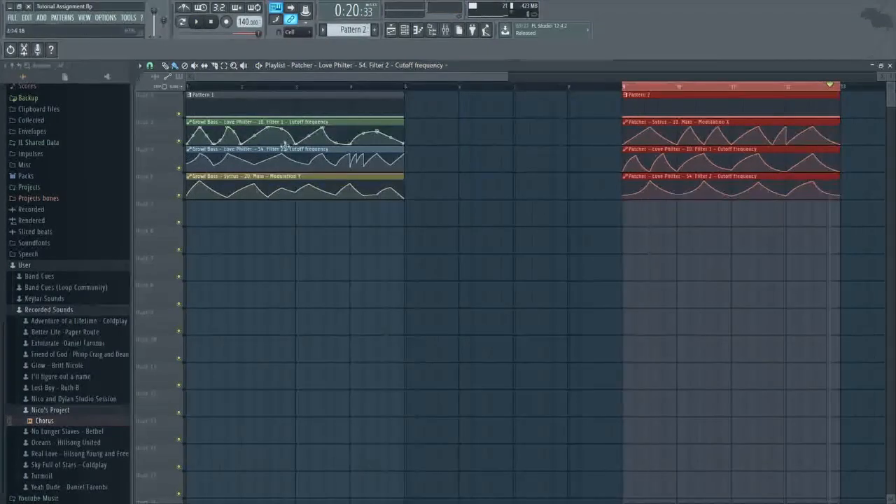
pyautogui.click(187, 86)
pyautogui.click(198, 22)
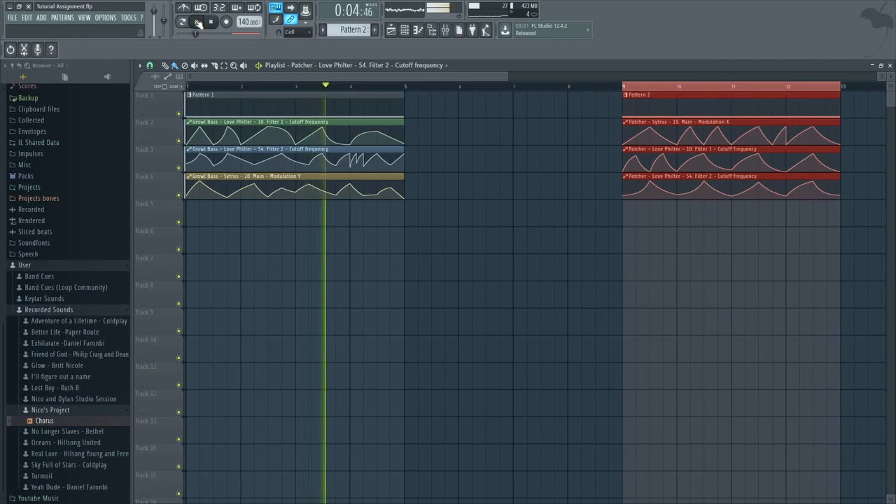
pyautogui.click(197, 23)
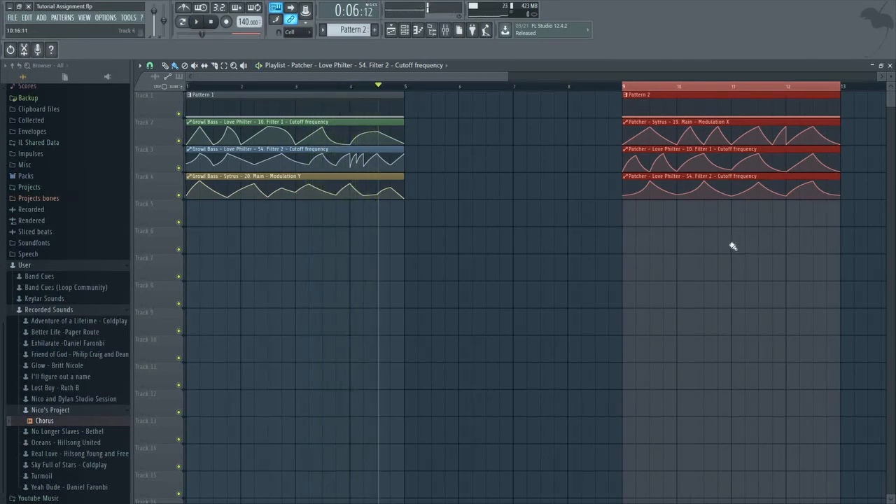
pyautogui.moveTo(497, 78); pyautogui.dragTo(519, 81)
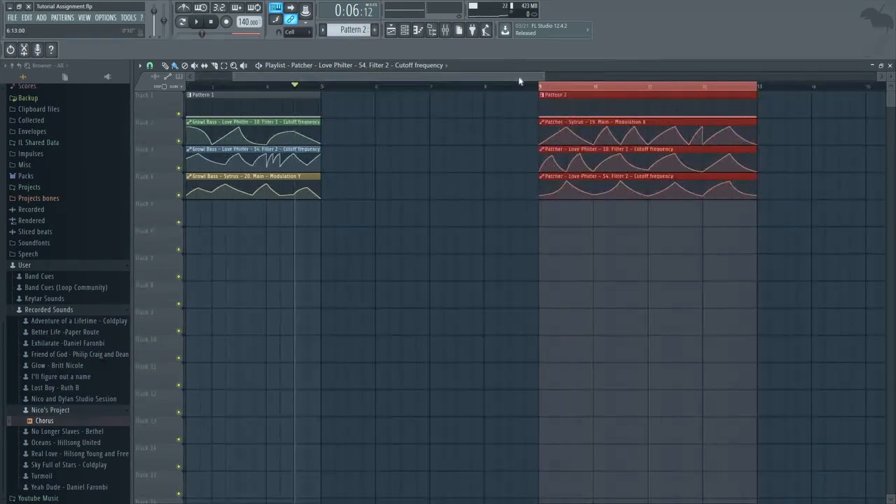